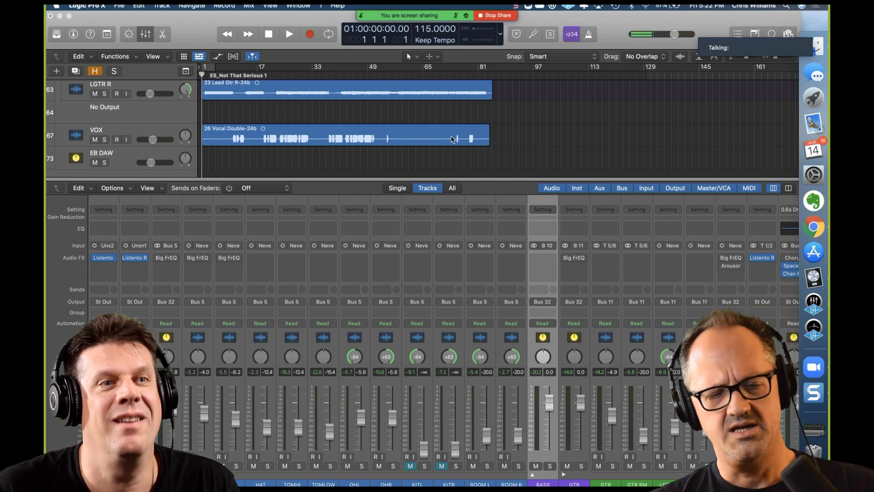
Look through the arrangement's tracks, play the song from the beginning and stop playback around bar 11
{"action": "scroll", "coordinate": [505, 136], "scroll_direction": "down", "scroll_amount": 2}
{"action": "scroll", "coordinate": [506, 137], "scroll_direction": "up", "scroll_amount": 10}
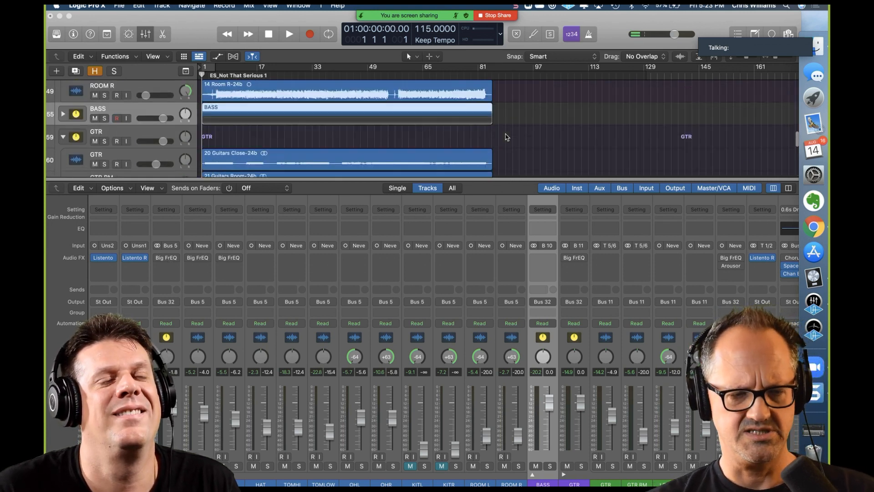
{"action": "scroll", "coordinate": [507, 137], "scroll_direction": "down", "scroll_amount": 10}
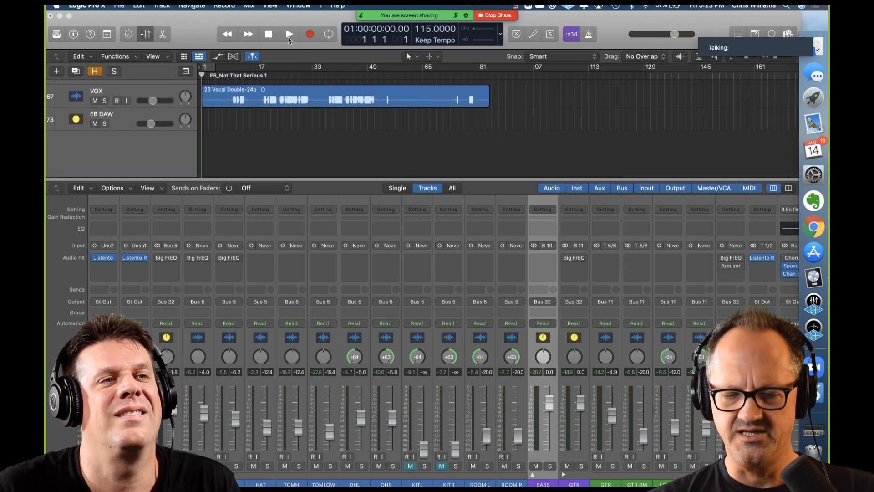
{"action": "left_click", "coordinate": [288, 34]}
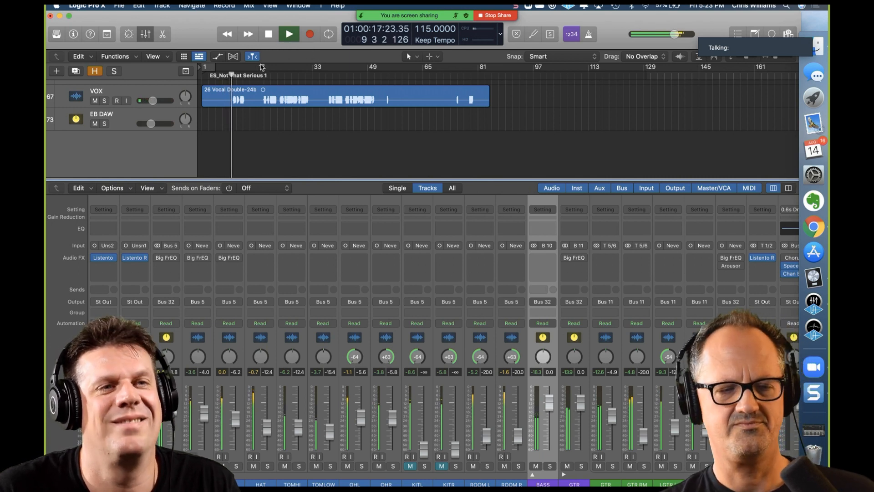
{"action": "left_click", "coordinate": [269, 38]}
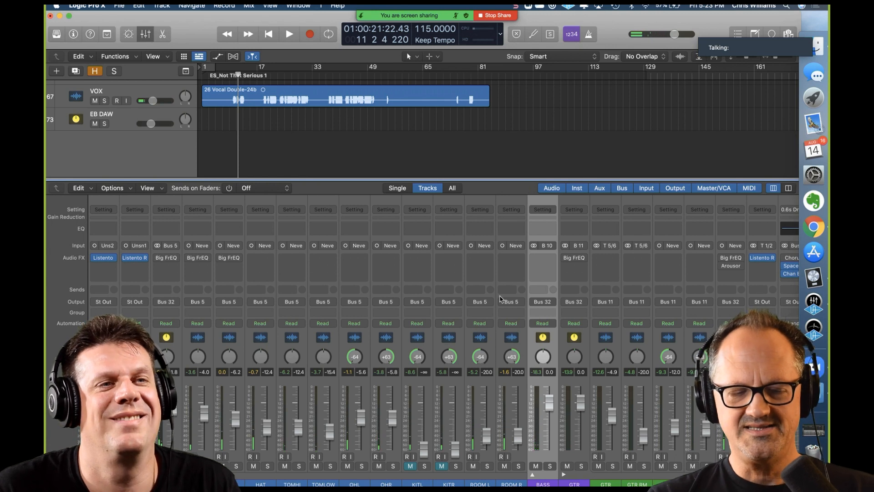
Open the Big FrEQ equalizer on the PB DRUMS bus and set its third band's frequency to 1200 Hz
{"action": "mouse_move", "coordinate": [165, 259]}
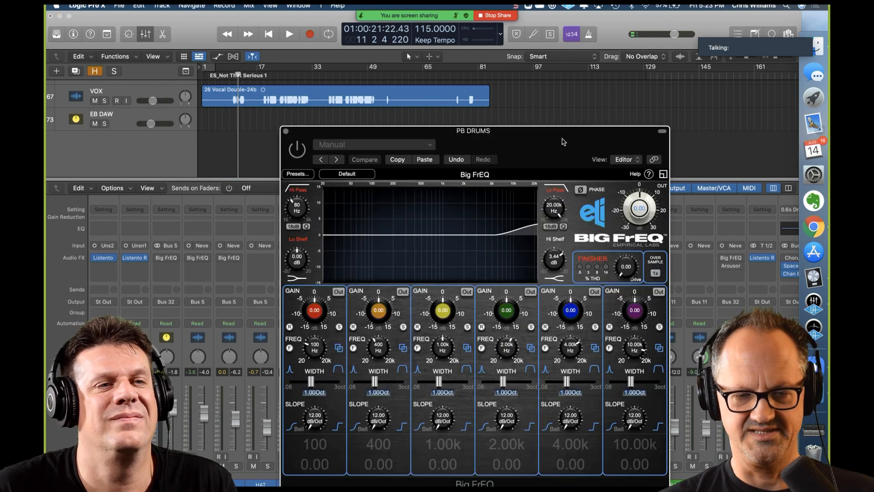
{"action": "left_click_drag", "start_coordinate": [563, 142], "coordinate": [556, 82]}
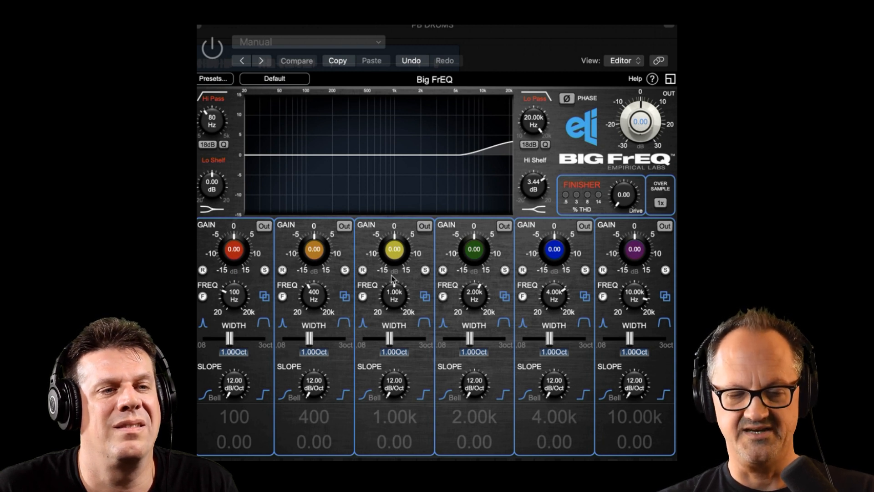
{"action": "mouse_move", "coordinate": [393, 298]}
{"action": "left_mouse_down"}
{"action": "mouse_move", "coordinate": [394, 289]}
{"action": "mouse_move", "coordinate": [395, 306]}
{"action": "left_mouse_up"}
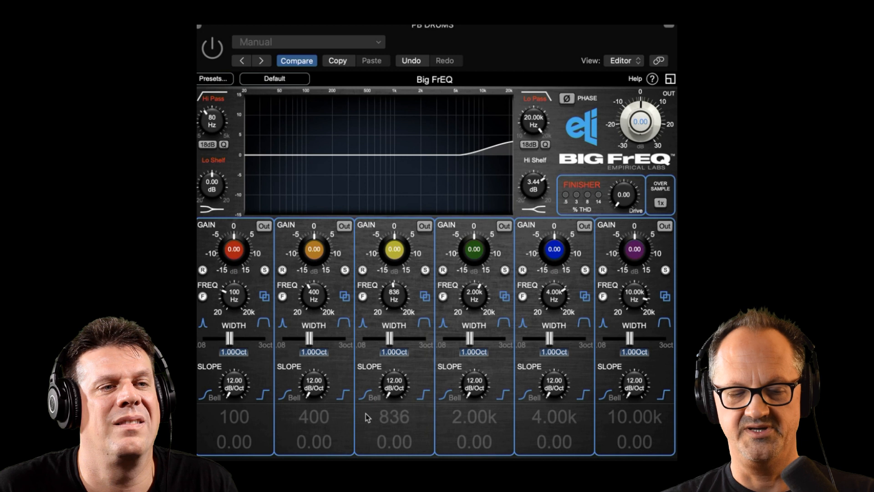
{"action": "double_click", "coordinate": [408, 417]}
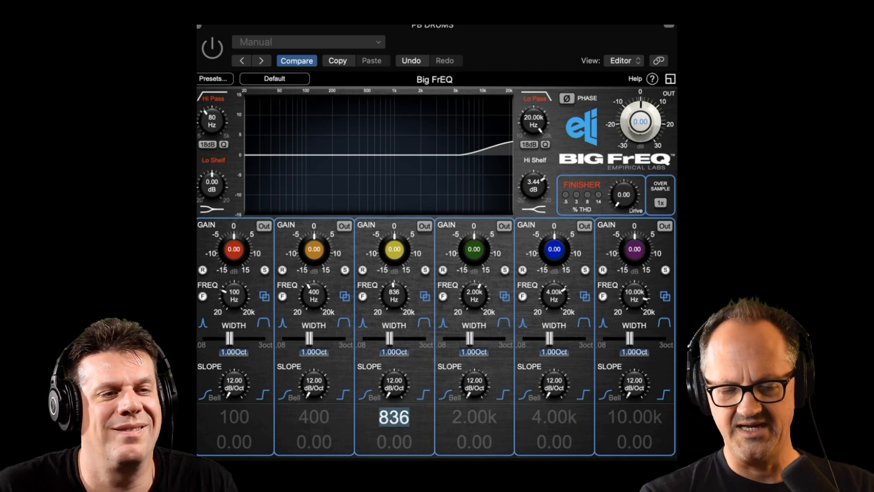
{"action": "type", "text": "1200"}
{"action": "key", "text": "Return"}
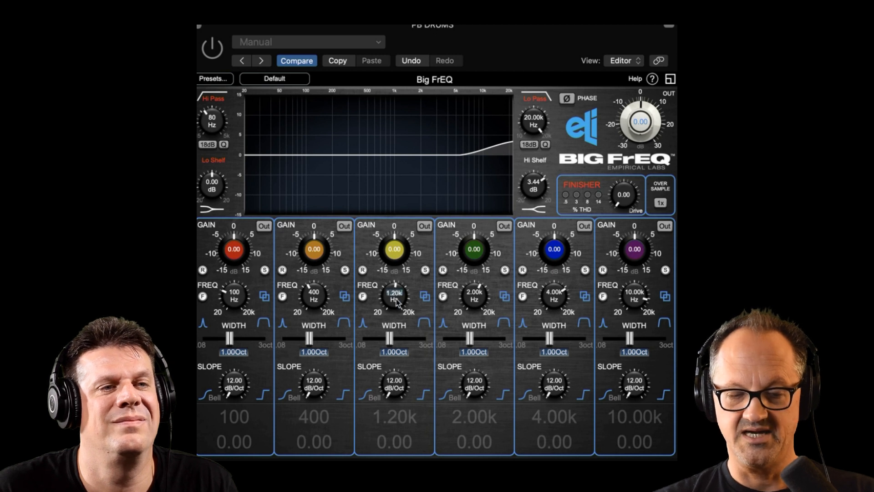
{"action": "left_click", "coordinate": [397, 417]}
{"action": "double_click", "coordinate": [397, 417]}
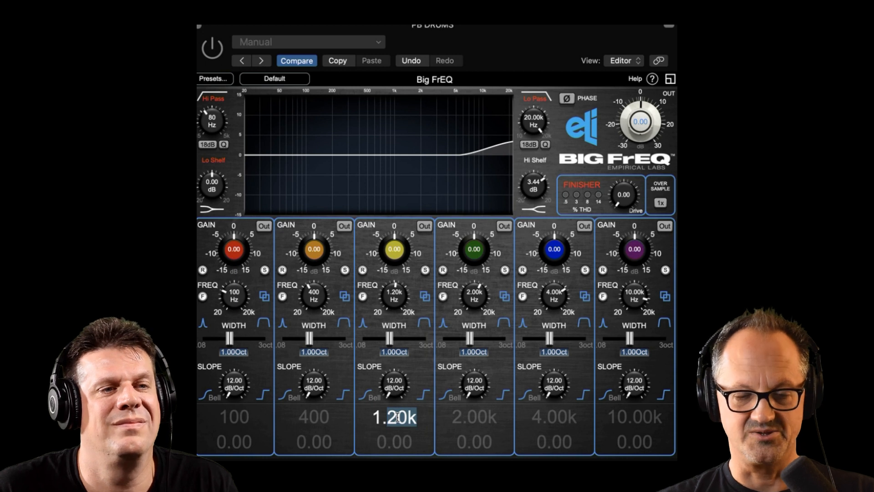
Enlarge the Big FrEQ window and toggle the first band's gain range between 15 dB and 30 dB
{"action": "left_click", "coordinate": [668, 81]}
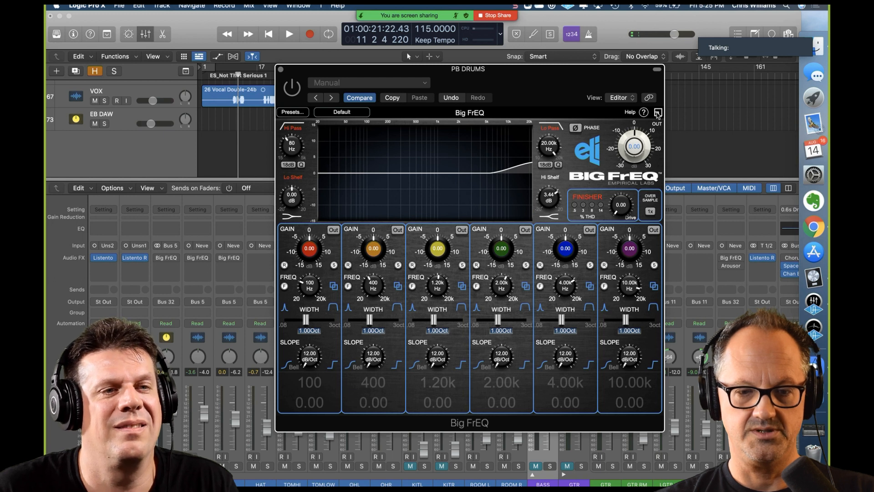
{"action": "left_click", "coordinate": [658, 113]}
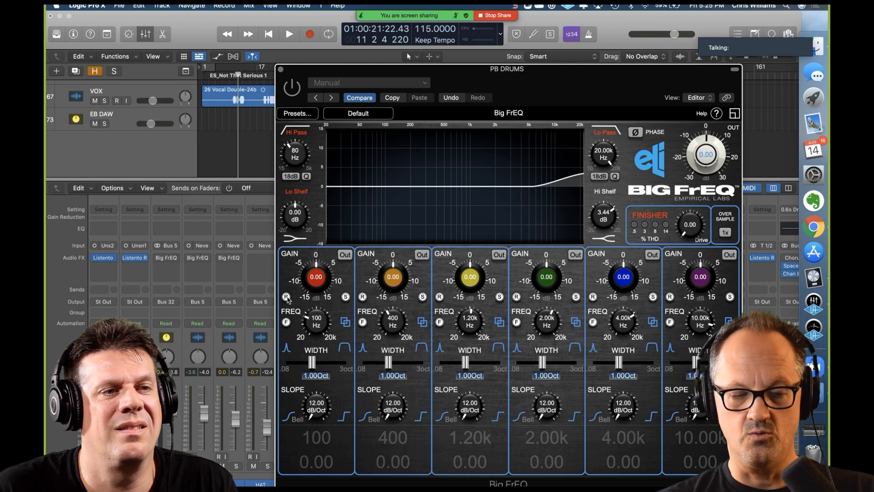
{"action": "left_click", "coordinate": [287, 297]}
{"action": "left_click", "coordinate": [286, 298]}
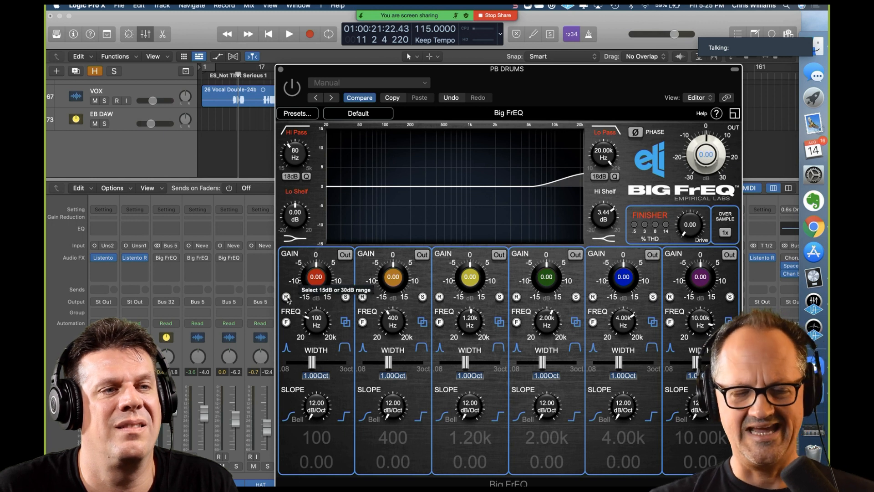
{"action": "left_click", "coordinate": [287, 297]}
{"action": "left_click", "coordinate": [287, 297]}
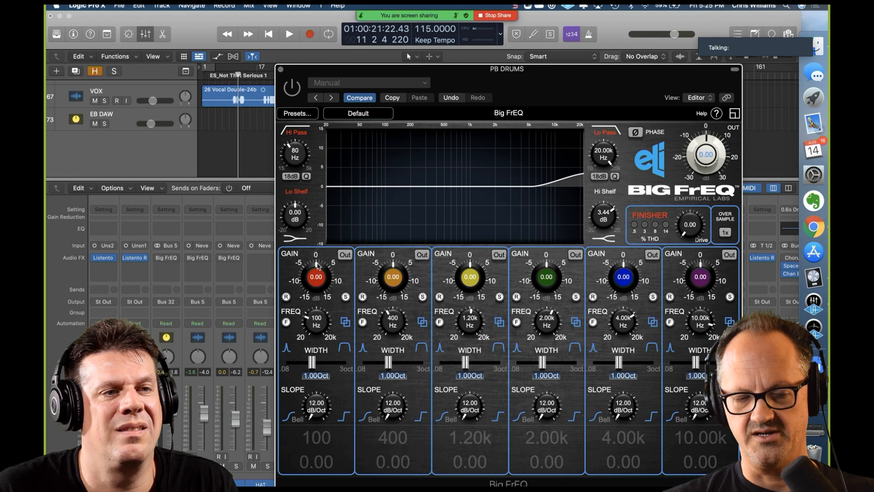
{"action": "left_click", "coordinate": [286, 298]}
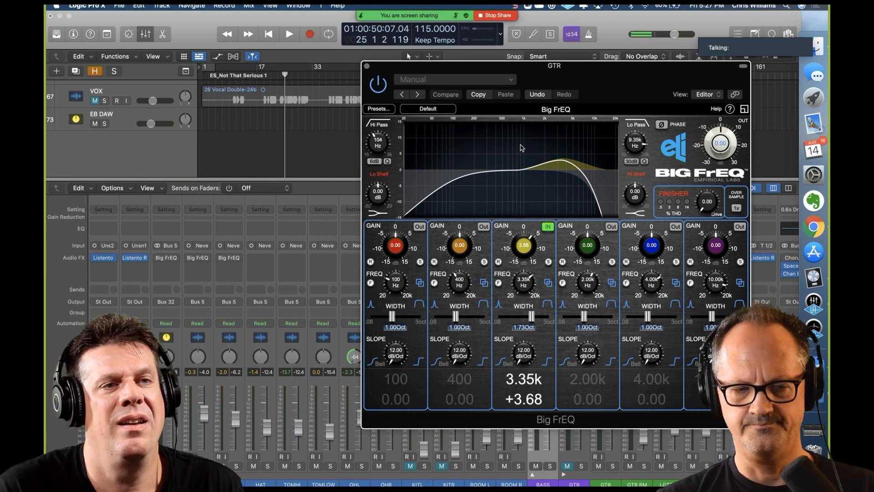
Resume playback of the song with the BASS track muted
{"action": "left_click", "coordinate": [289, 35]}
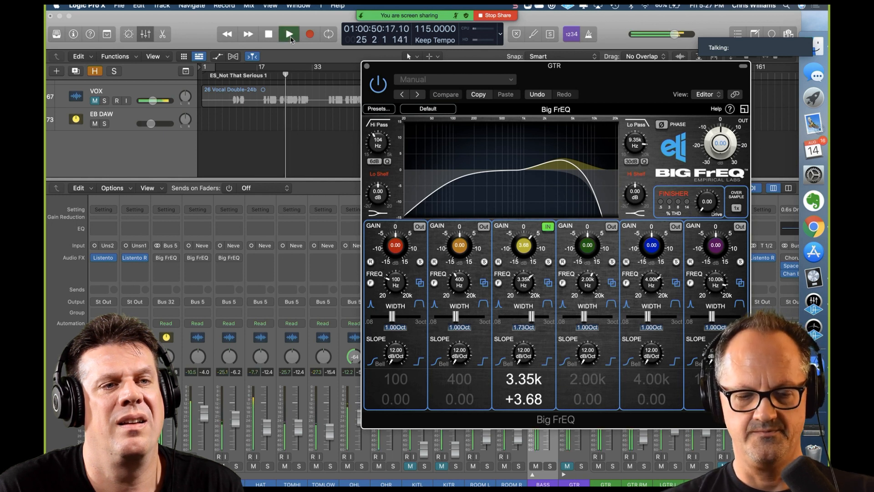
{"action": "left_click", "coordinate": [535, 466]}
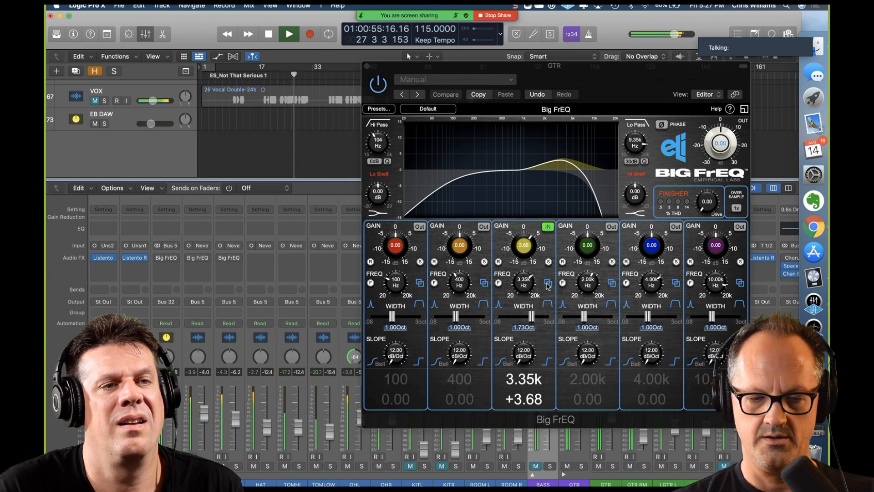
Audition the GTR equalizer's third band in solo with 3.96 dB gain and a lower frequency, and revert to its saved settings
{"action": "left_click", "coordinate": [548, 262]}
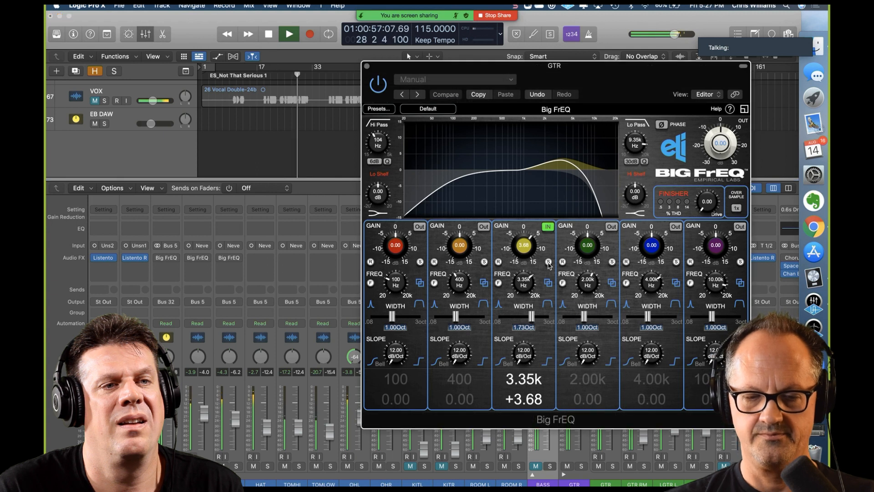
{"action": "left_click", "coordinate": [548, 262]}
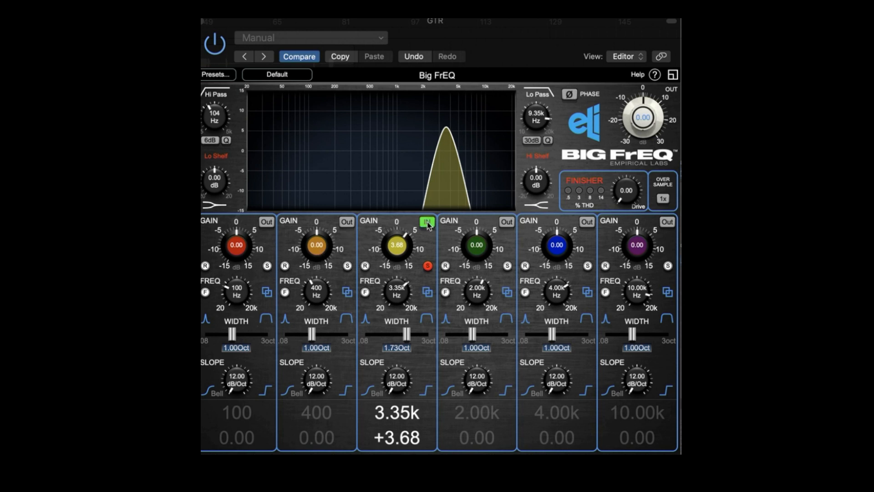
{"action": "left_click_drag", "start_coordinate": [401, 244], "coordinate": [420, 235]}
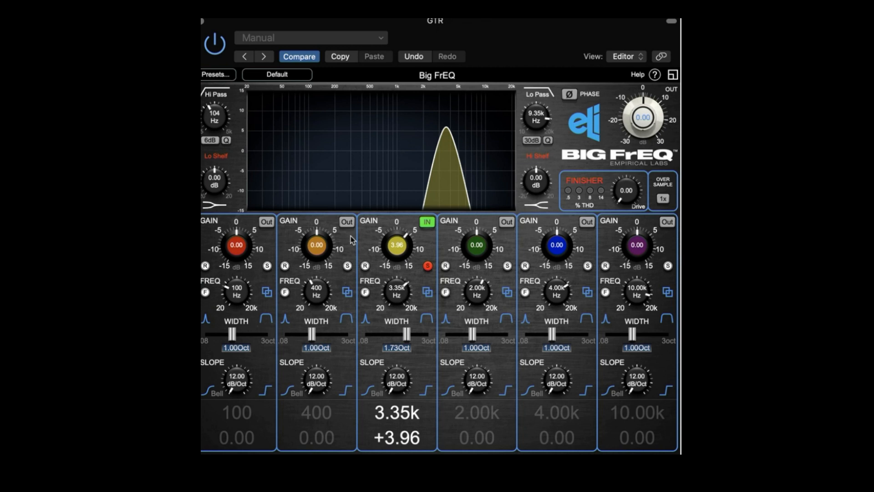
{"action": "left_click_drag", "start_coordinate": [396, 302], "coordinate": [394, 315]}
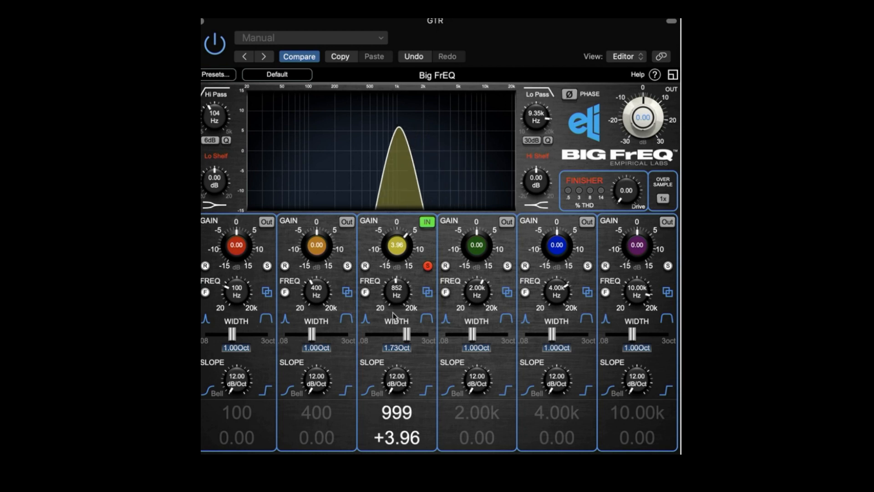
{"action": "left_click", "coordinate": [302, 59]}
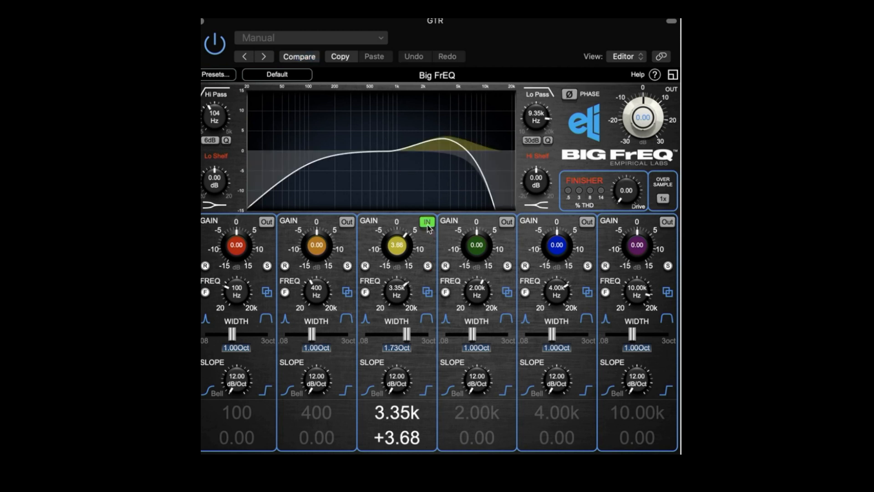
Toggle the GTR equalizer's bypass and switch the third band's F option on and off
{"action": "left_click", "coordinate": [214, 45]}
{"action": "left_click", "coordinate": [365, 292]}
{"action": "left_click", "coordinate": [365, 293]}
{"action": "left_click", "coordinate": [366, 293]}
{"action": "left_click", "coordinate": [365, 292]}
Widen the third band to 3.00 octaves and alternate its slope between 12 and 60 dB/Oct
{"action": "left_click_drag", "start_coordinate": [408, 337], "coordinate": [487, 341]}
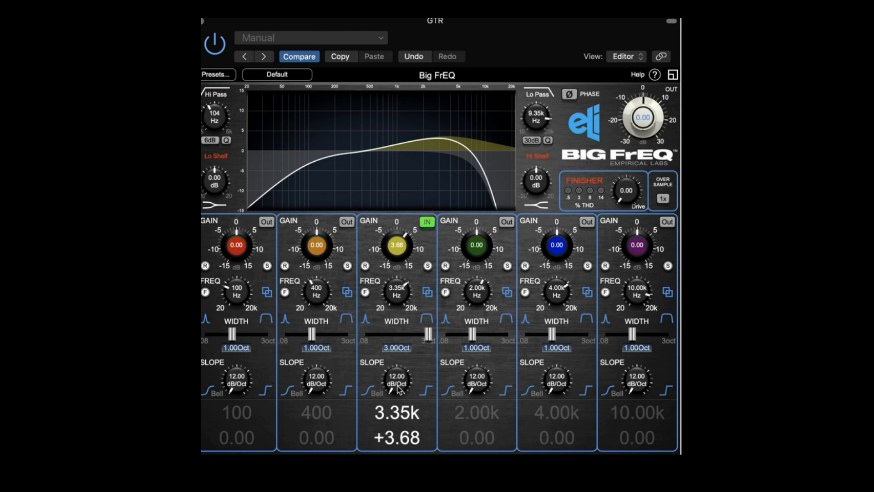
{"action": "left_click_drag", "start_coordinate": [398, 389], "coordinate": [480, 178]}
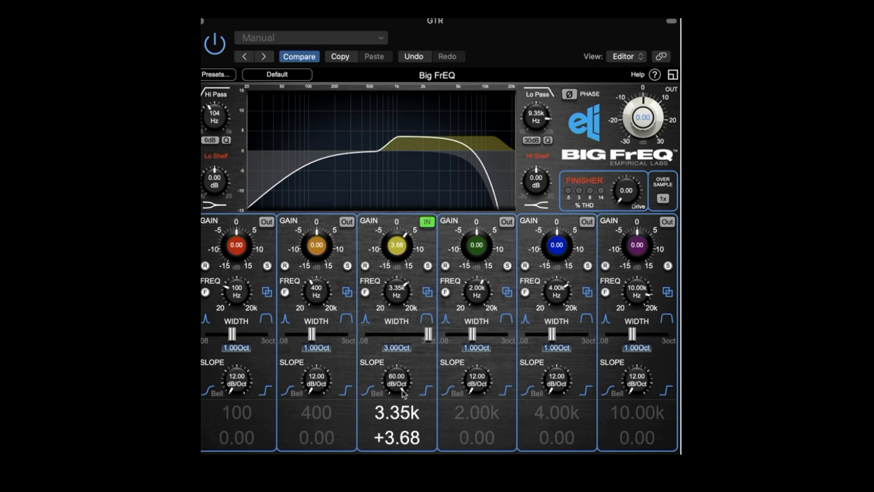
{"action": "left_click_drag", "start_coordinate": [399, 386], "coordinate": [398, 423]}
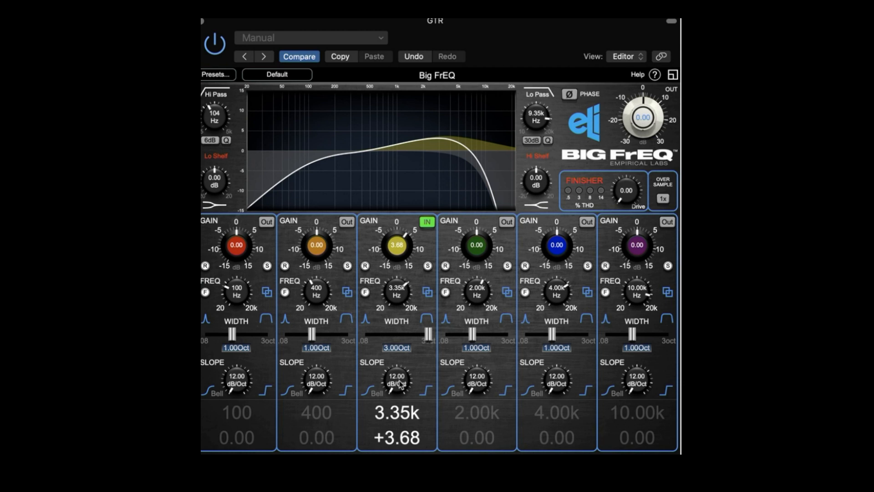
{"action": "key", "text": "super+z"}
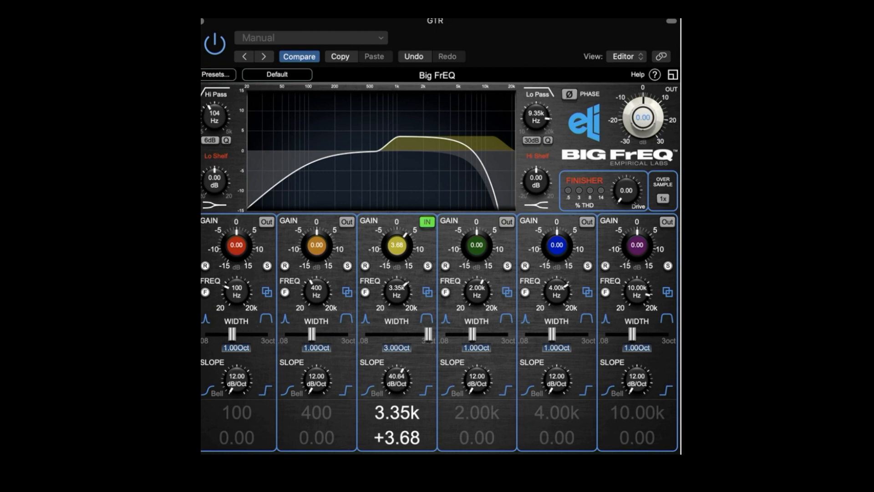
{"action": "left_click_drag", "start_coordinate": [396, 379], "coordinate": [397, 396]}
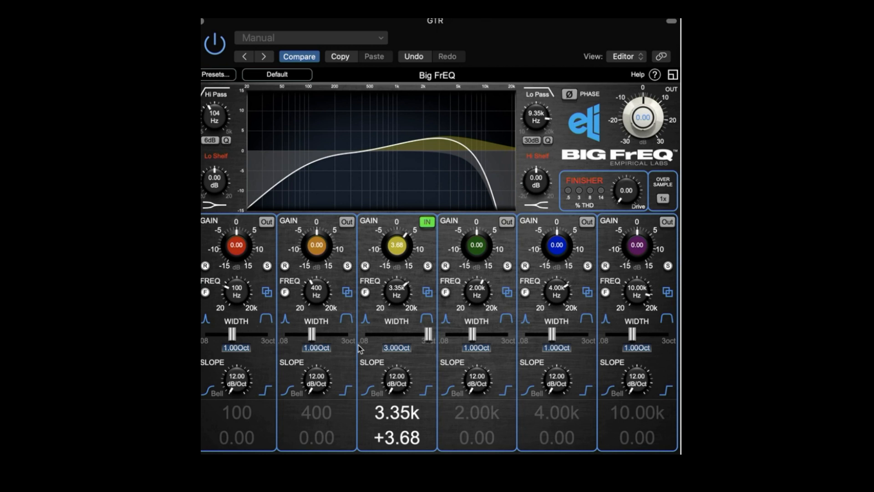
{"action": "left_click_drag", "start_coordinate": [400, 386], "coordinate": [450, 235]}
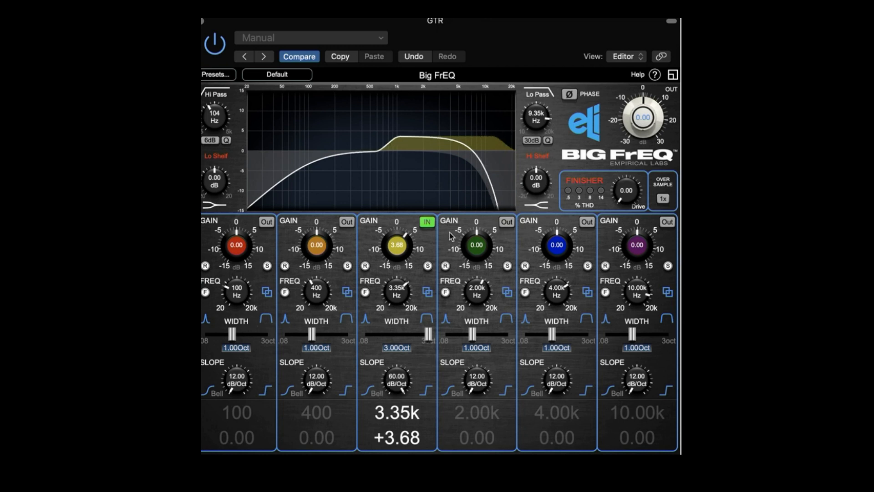
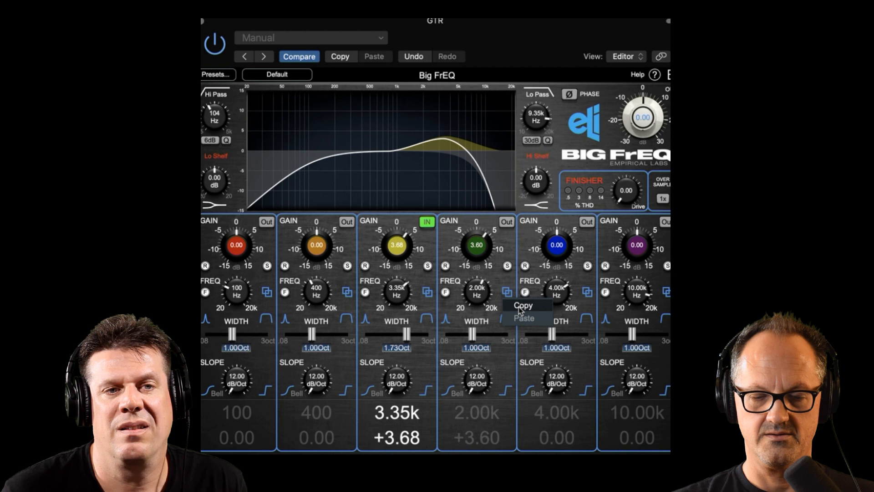
Paste the copied settings of the green fourth band into the blue fifth band
{"action": "left_click", "coordinate": [588, 293]}
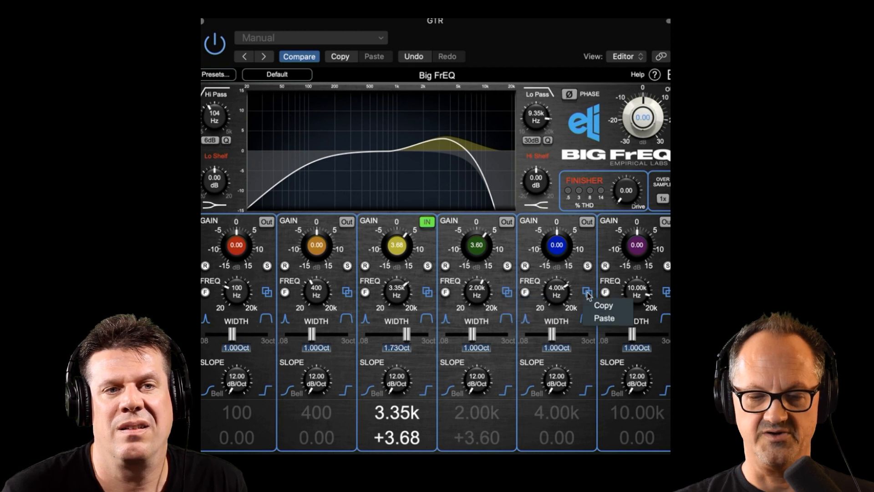
{"action": "left_click", "coordinate": [598, 318]}
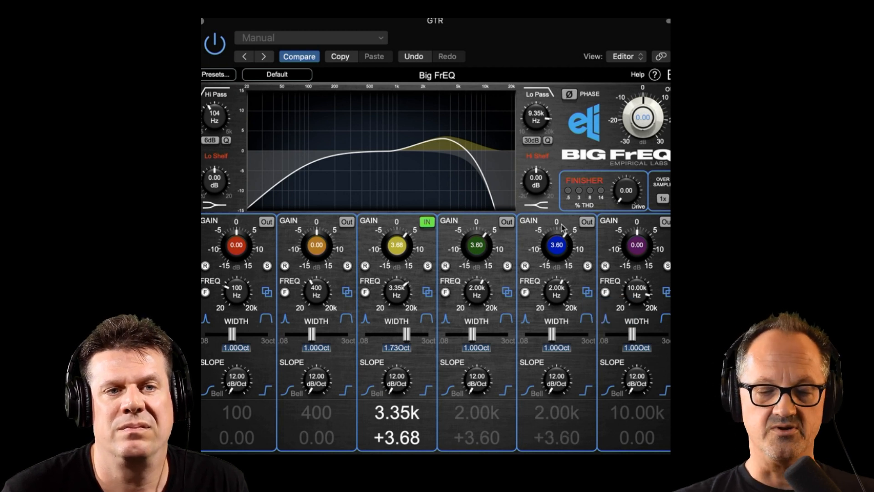
Compare the guitar curve with the green fourth band switched in and out
{"action": "left_click", "coordinate": [506, 223]}
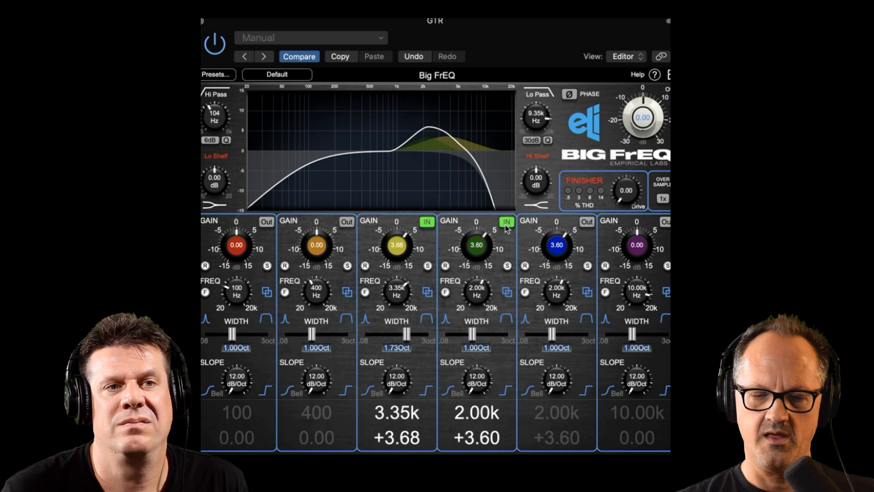
{"action": "left_click", "coordinate": [506, 223]}
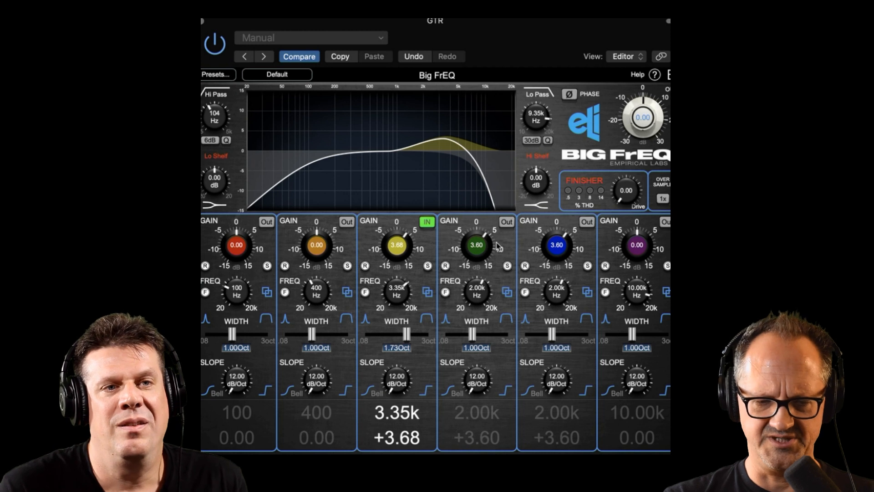
{"action": "left_click", "coordinate": [505, 224]}
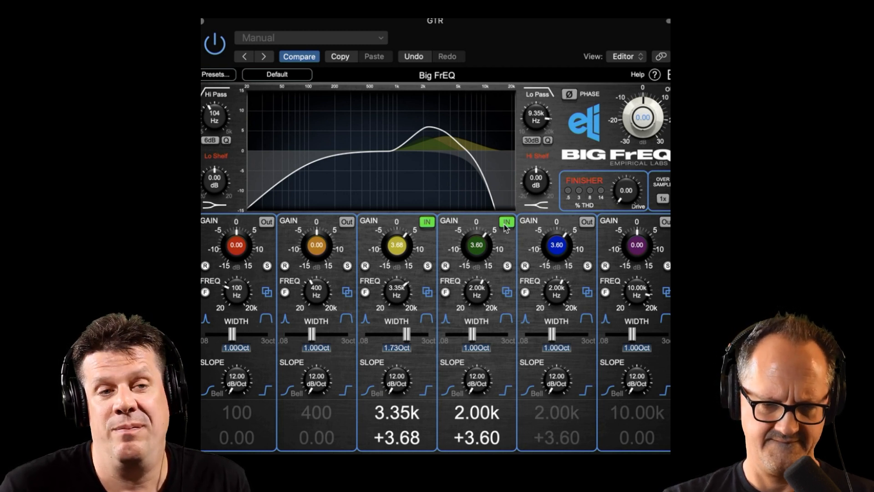
{"action": "left_click", "coordinate": [505, 222]}
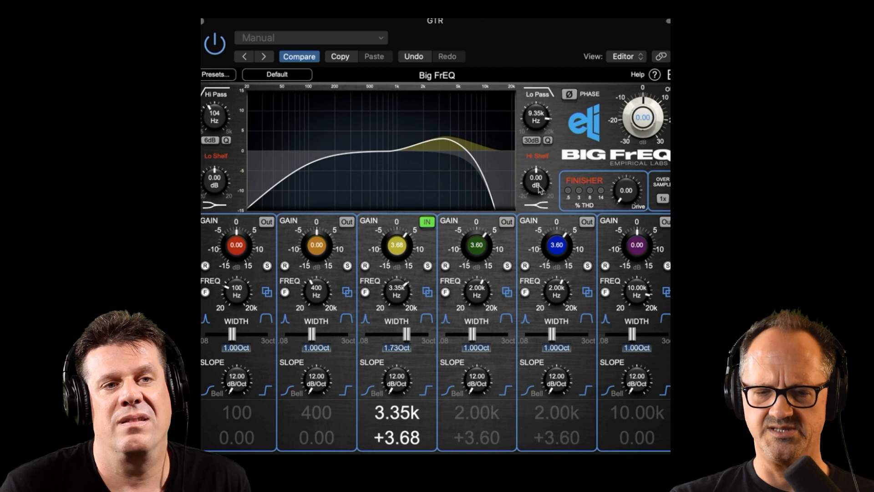
View the Lo Pass filter's slope options and the plug-in's help information, closing each again
{"action": "left_click", "coordinate": [533, 140]}
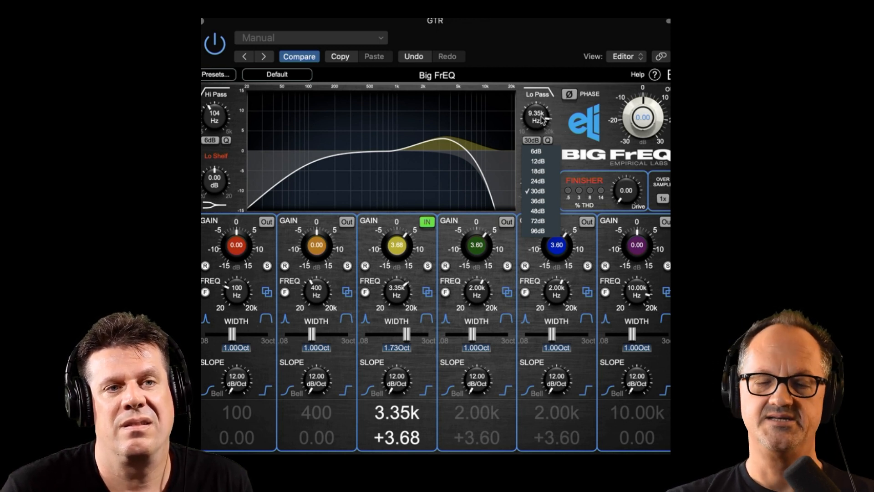
{"action": "left_click", "coordinate": [214, 117]}
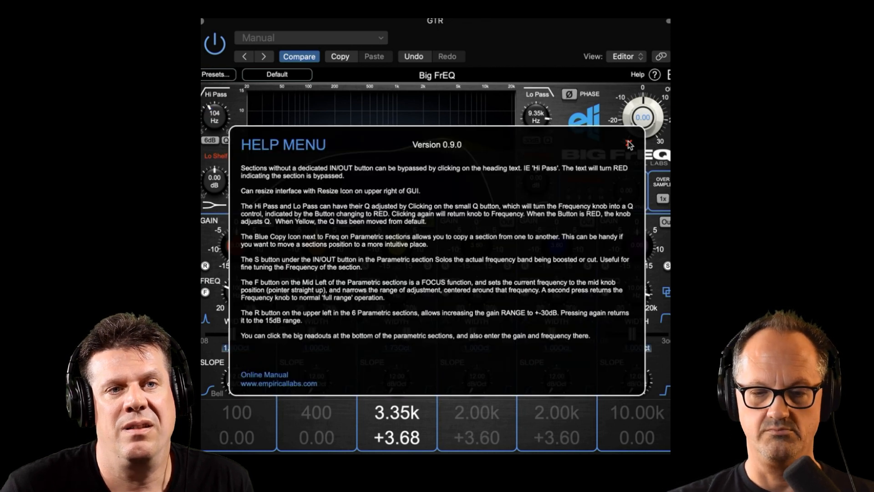
{"action": "left_click", "coordinate": [629, 143]}
Compare the guitar curve with the Hi Pass filter bypassed and engaged
{"action": "left_click", "coordinate": [217, 95]}
{"action": "left_click", "coordinate": [219, 96]}
{"action": "left_click", "coordinate": [218, 97]}
{"action": "left_click", "coordinate": [219, 96]}
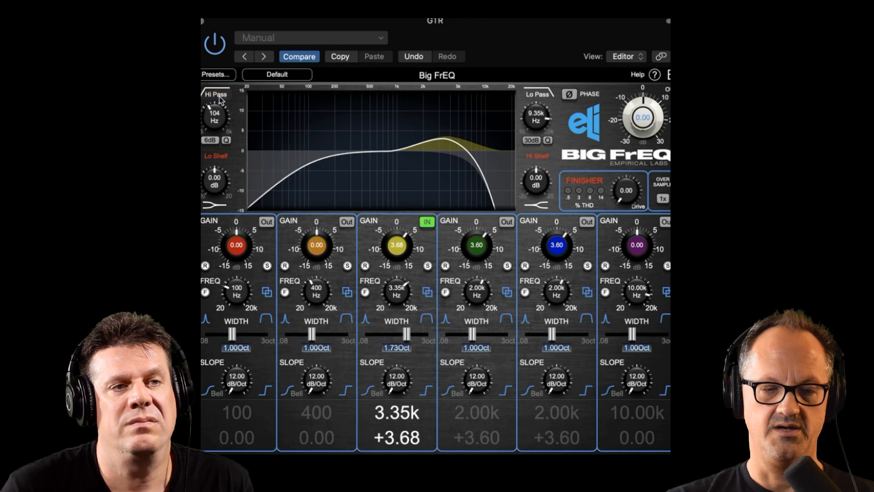
Try Hi Pass slopes of 72 dB, 24 dB and 30 dB on the guitar
{"action": "left_click", "coordinate": [211, 140]}
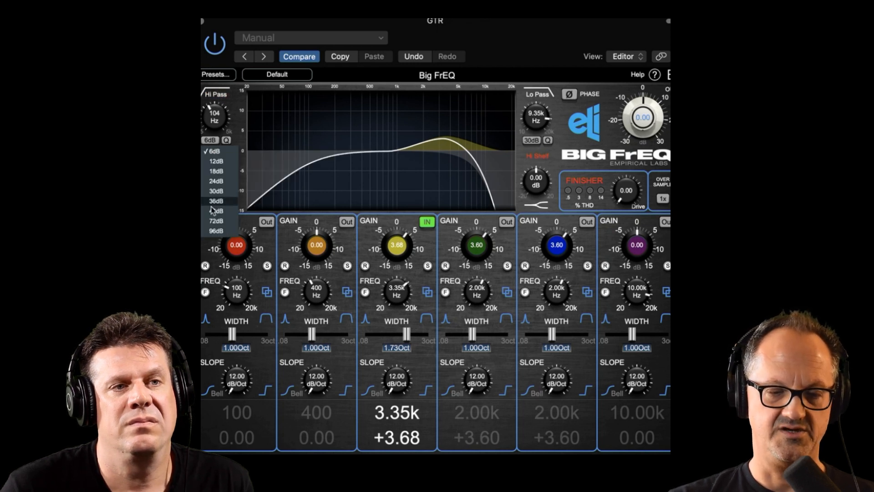
{"action": "left_click", "coordinate": [215, 221]}
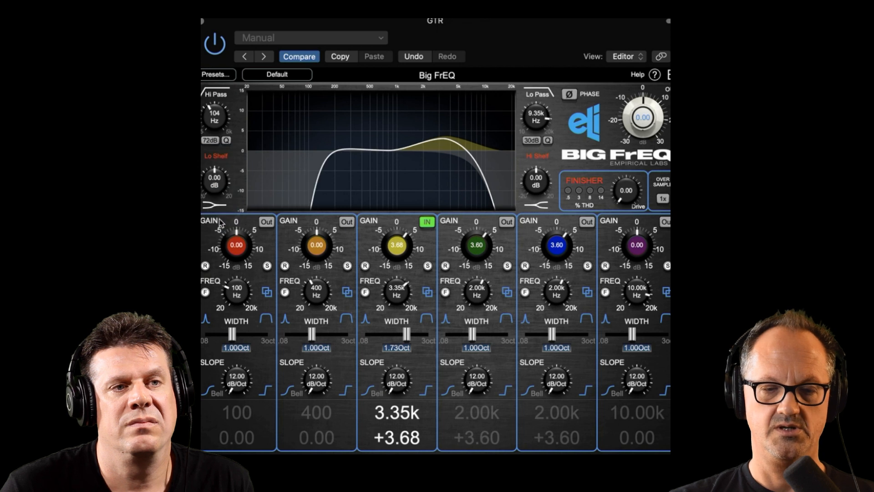
{"action": "left_click", "coordinate": [210, 140]}
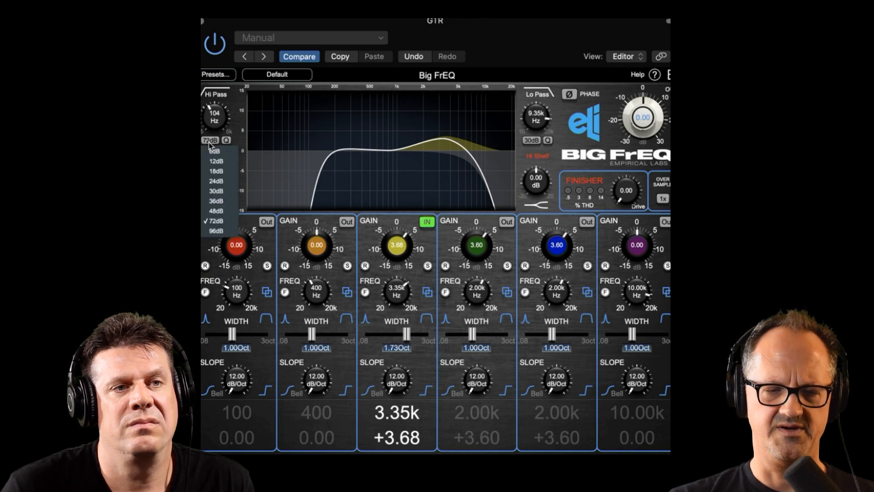
{"action": "left_click", "coordinate": [217, 181]}
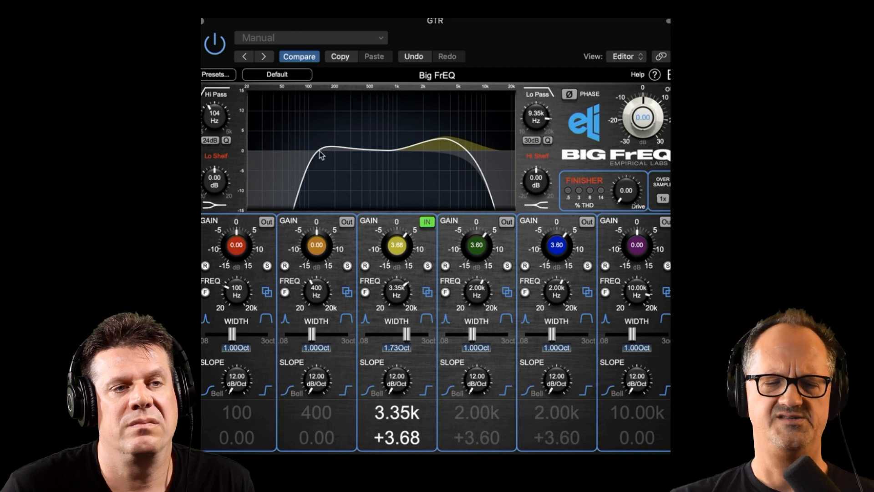
{"action": "left_click", "coordinate": [210, 141]}
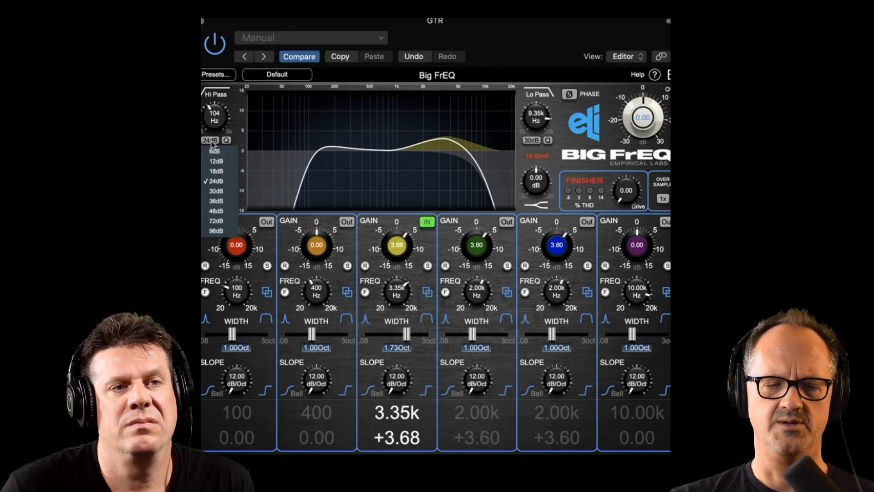
{"action": "left_click", "coordinate": [216, 191]}
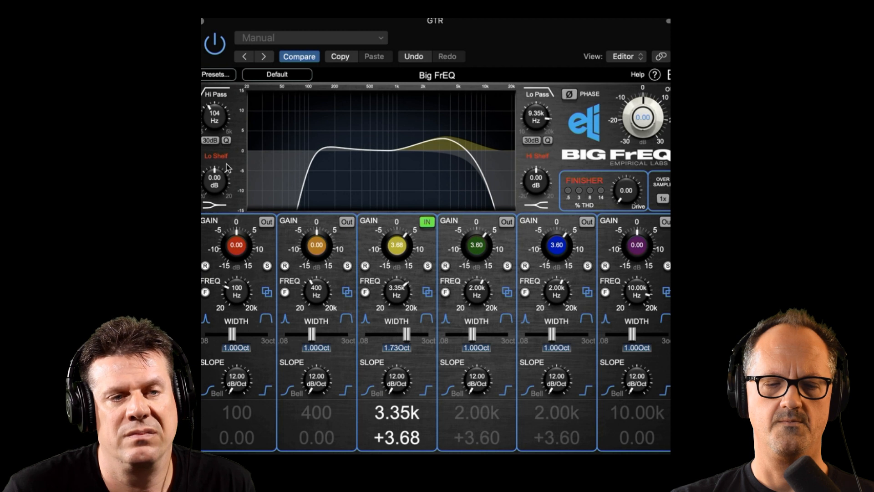
Try a 96 dB Hi Pass slope and return the filter to 6 dB
{"action": "left_click", "coordinate": [210, 141]}
{"action": "left_click", "coordinate": [216, 231]}
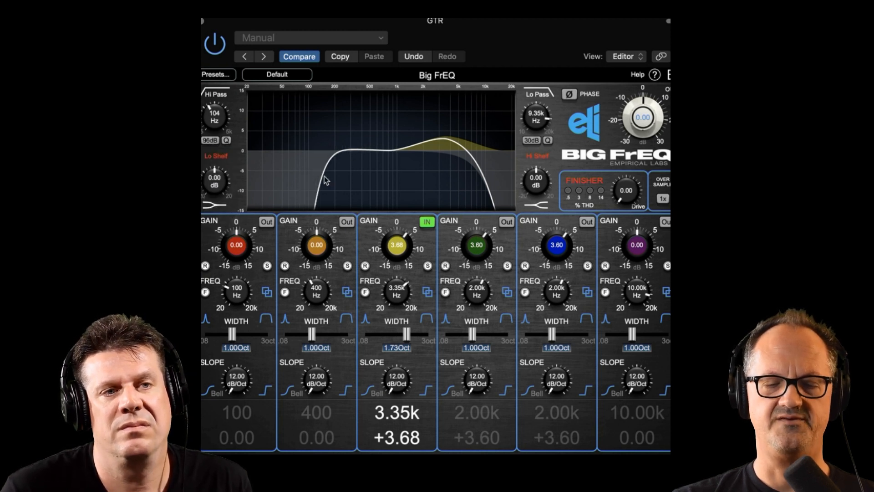
{"action": "left_click", "coordinate": [215, 142]}
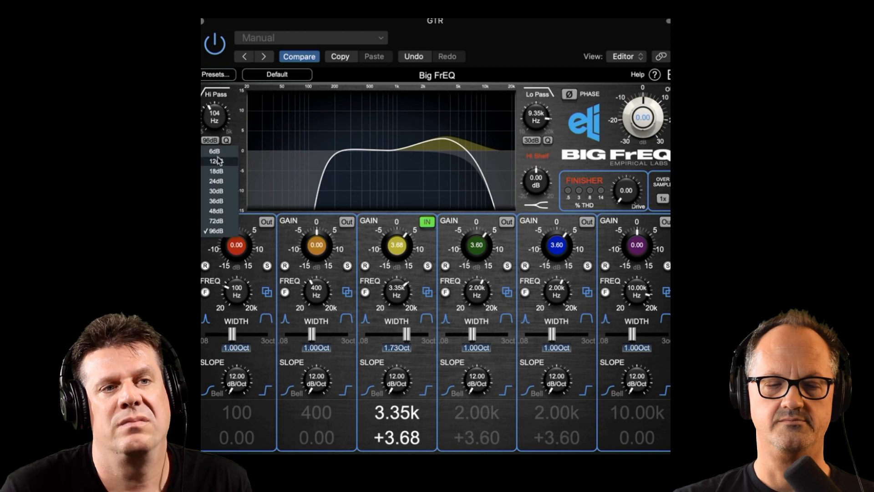
{"action": "left_click", "coordinate": [219, 153]}
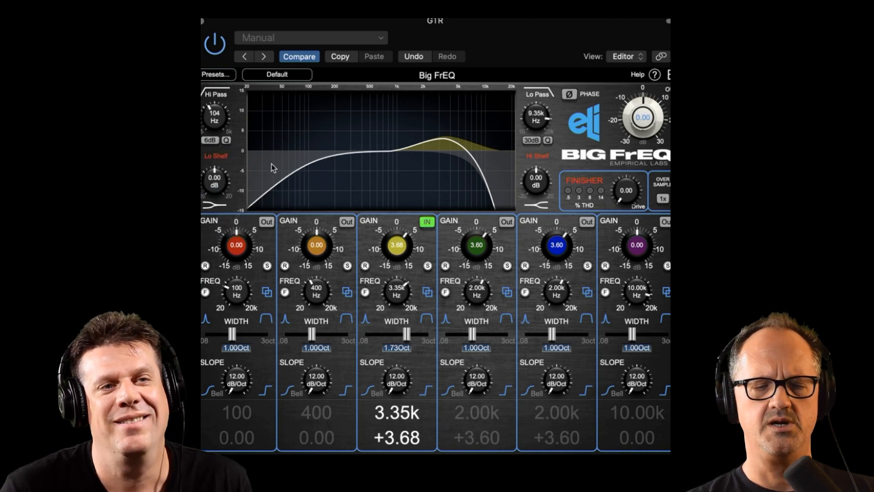
View the Hi Pass slope options, and switch the filter's knob to Q control and back to frequency
{"action": "left_click", "coordinate": [213, 141]}
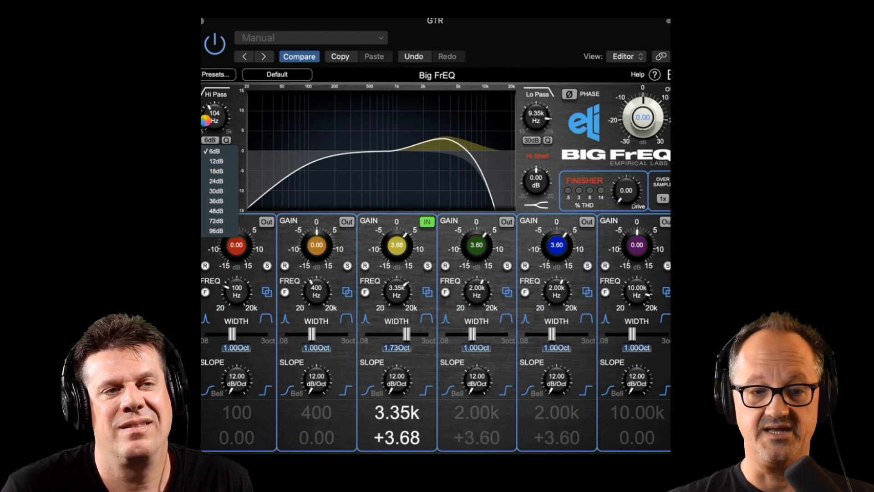
{"action": "left_click", "coordinate": [524, 54]}
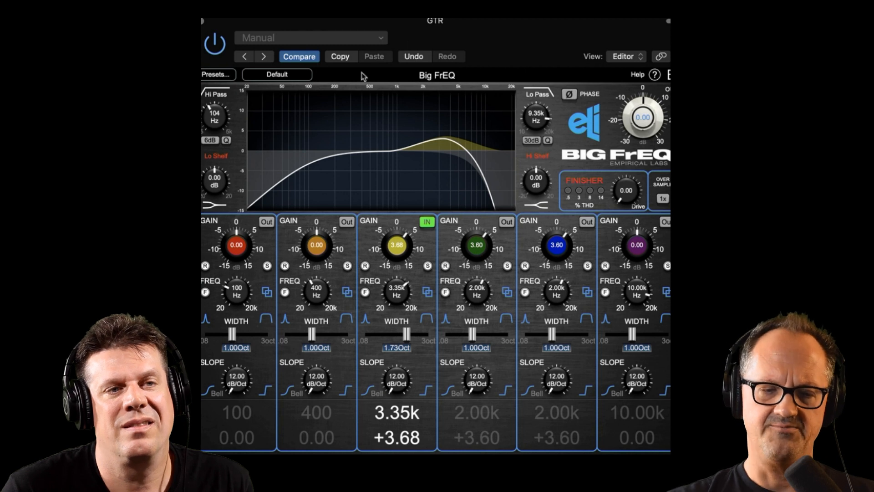
{"action": "left_click", "coordinate": [227, 141]}
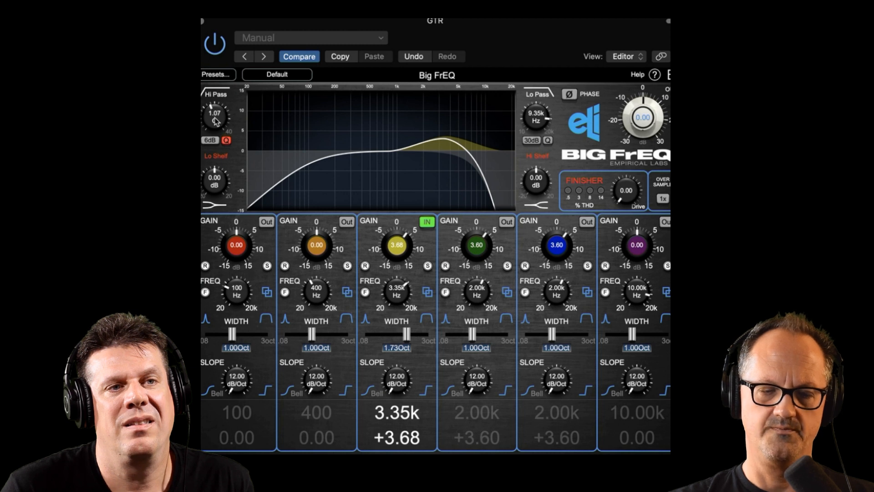
{"action": "left_click", "coordinate": [226, 144]}
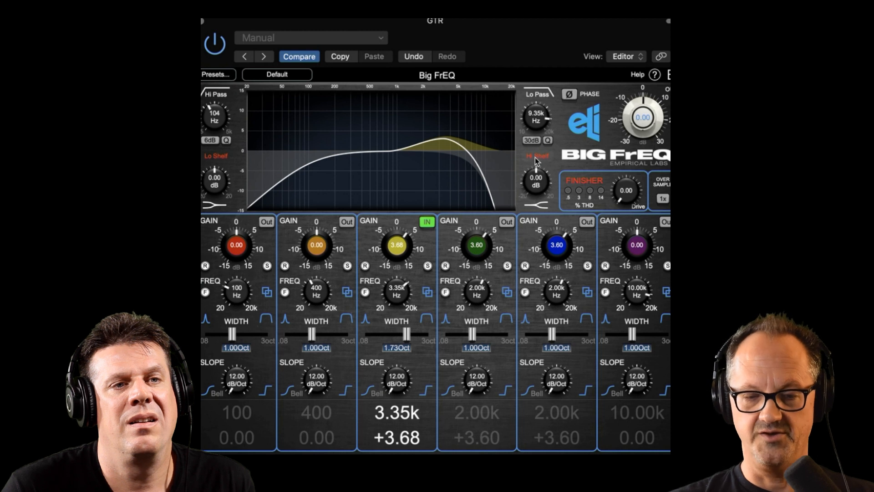
With the yellow third band out and the Lo Pass bypassed, boost the enabled Hi Shelf to 20 dB and reduce it to 2.56 dB
{"action": "left_click", "coordinate": [426, 221]}
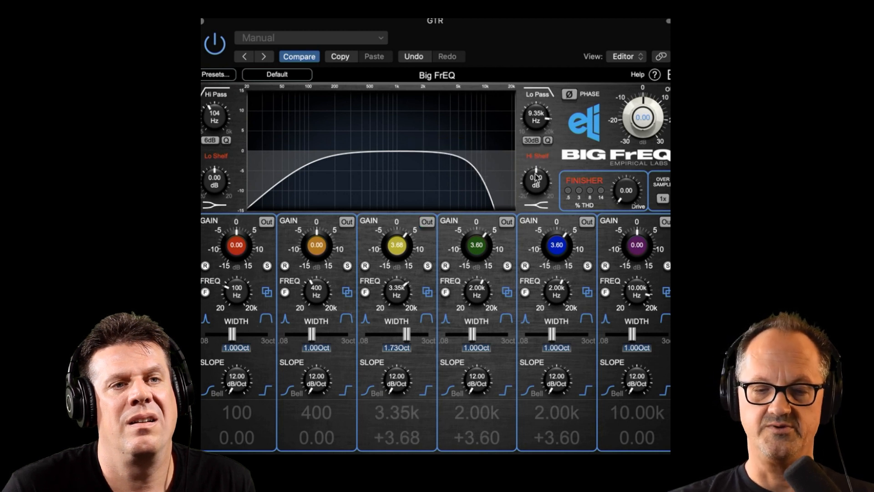
{"action": "left_click", "coordinate": [541, 156]}
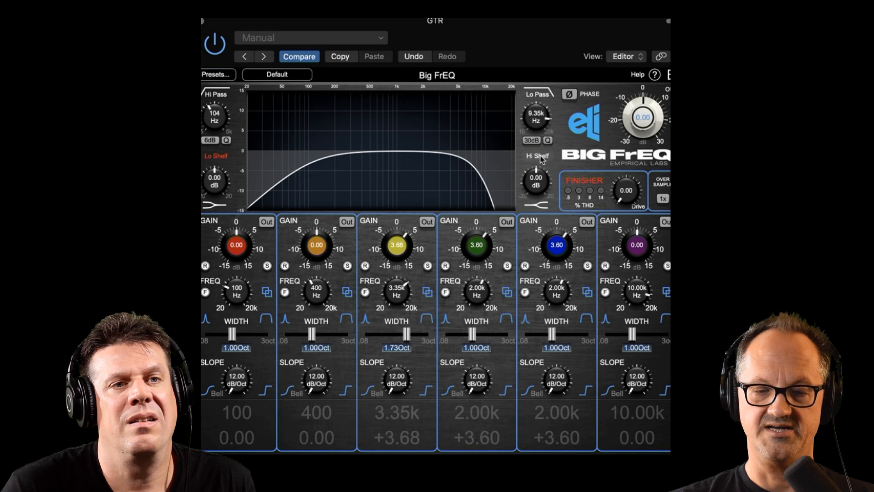
{"action": "left_click_drag", "start_coordinate": [537, 177], "coordinate": [557, 121]}
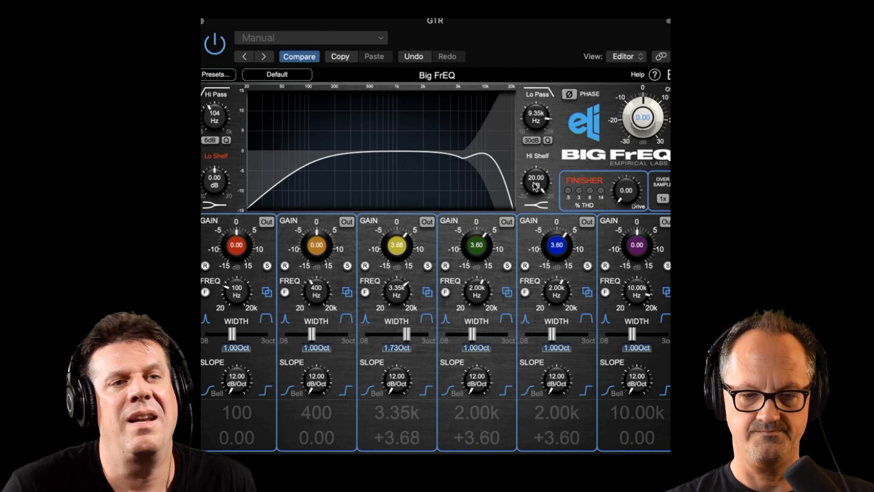
{"action": "left_click", "coordinate": [538, 94]}
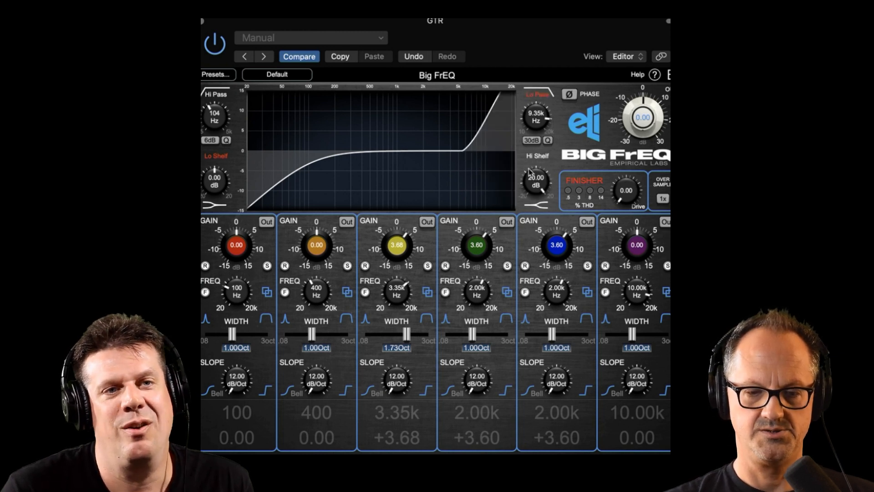
{"action": "left_click_drag", "start_coordinate": [533, 191], "coordinate": [533, 235]}
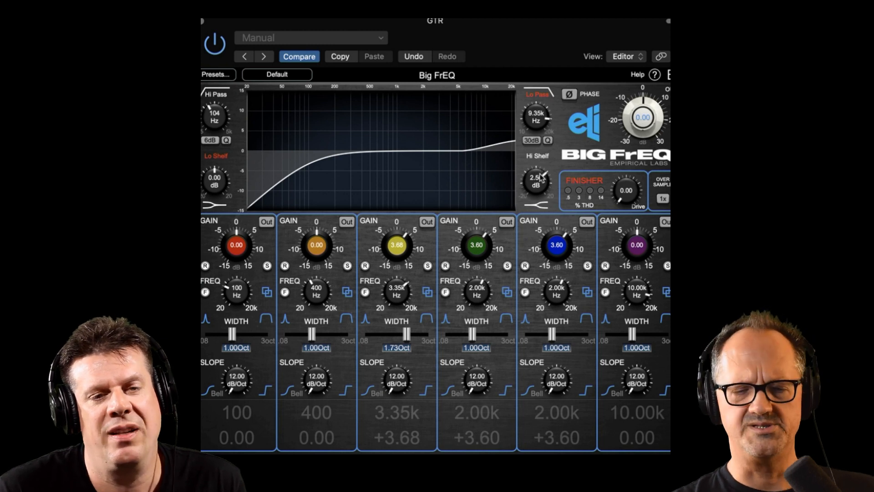
Bypass the Hi Shelf and re-engage both the Lo Pass filter and the yellow third band
{"action": "left_click", "coordinate": [539, 156]}
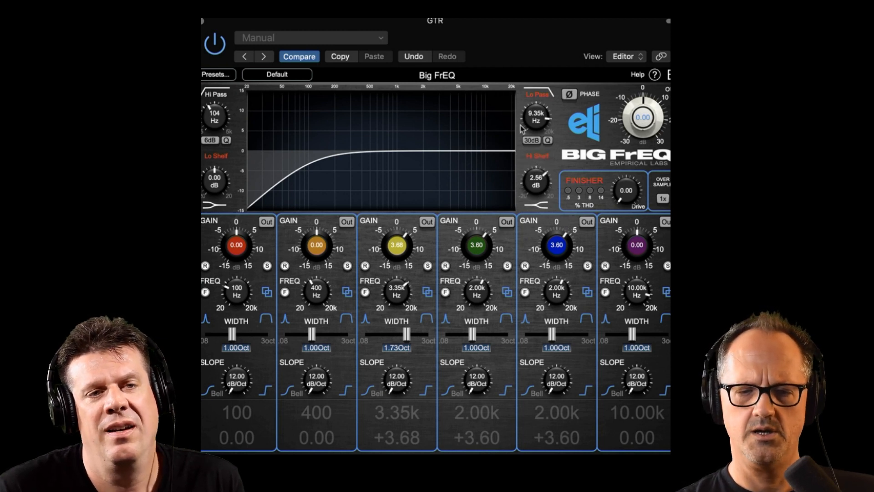
{"action": "left_click", "coordinate": [537, 94]}
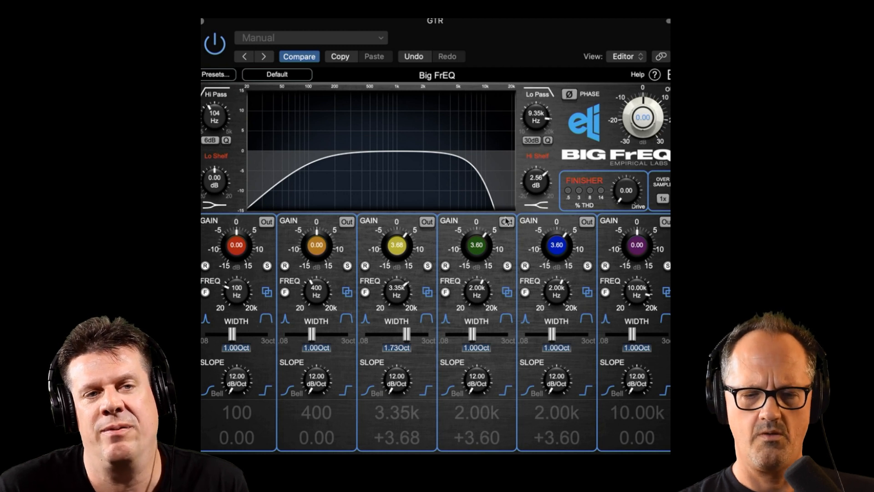
{"action": "left_click", "coordinate": [427, 222]}
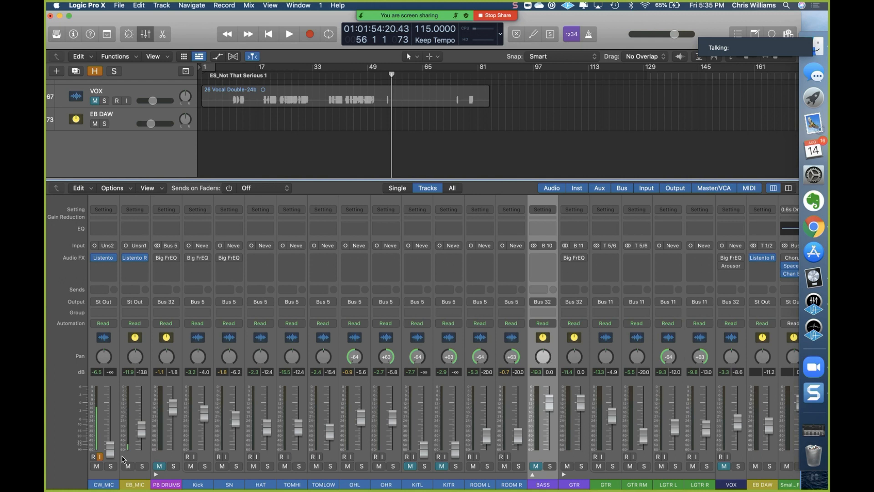
Unmute the PB DRUMS track, mute the GTR track, and start playback from about bar 22
{"action": "left_click", "coordinate": [158, 466]}
{"action": "left_click", "coordinate": [158, 466]}
{"action": "left_click", "coordinate": [569, 465]}
{"action": "left_click", "coordinate": [281, 76]}
{"action": "left_click", "coordinate": [289, 34]}
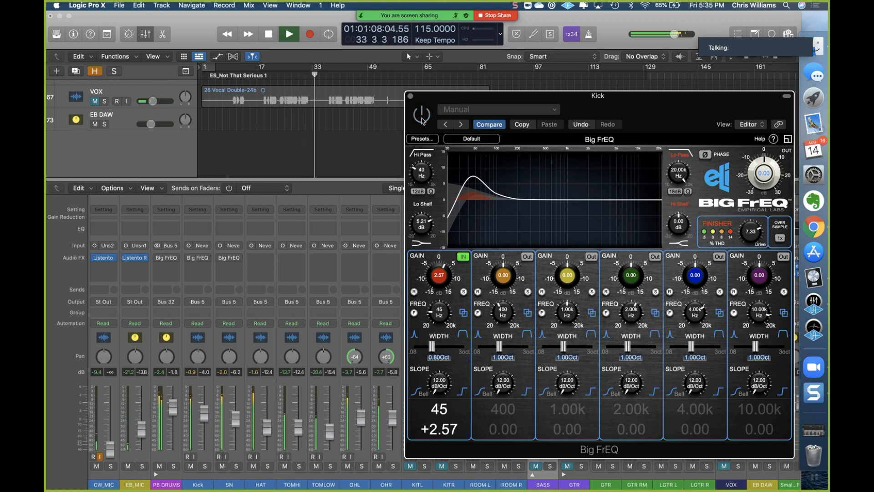
Switch on the Kick track's Big FrEQ during playback and stop the song
{"action": "left_click", "coordinate": [422, 117]}
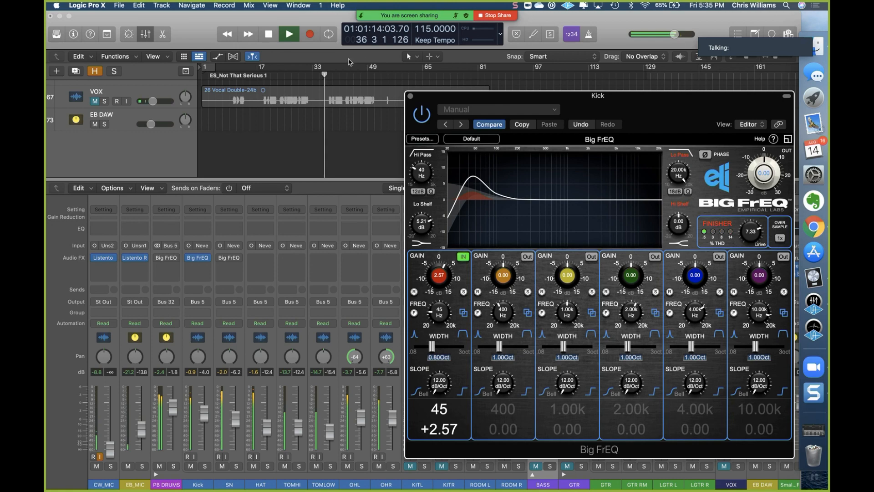
{"action": "left_click", "coordinate": [270, 36]}
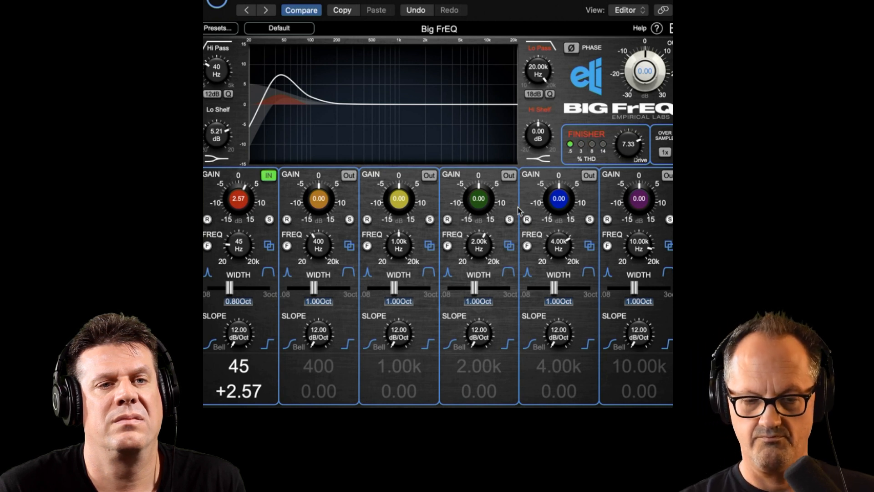
Engage the Kick's Finisher, raise its Drive to 10.0, reduce it to 8.58, and bypass the Finisher
{"action": "left_click", "coordinate": [590, 137]}
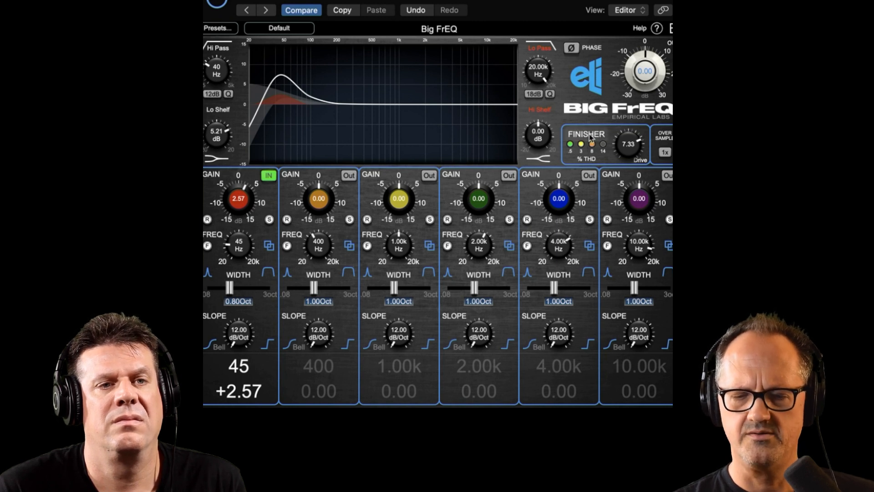
{"action": "left_click_drag", "start_coordinate": [643, 155], "coordinate": [636, 86]}
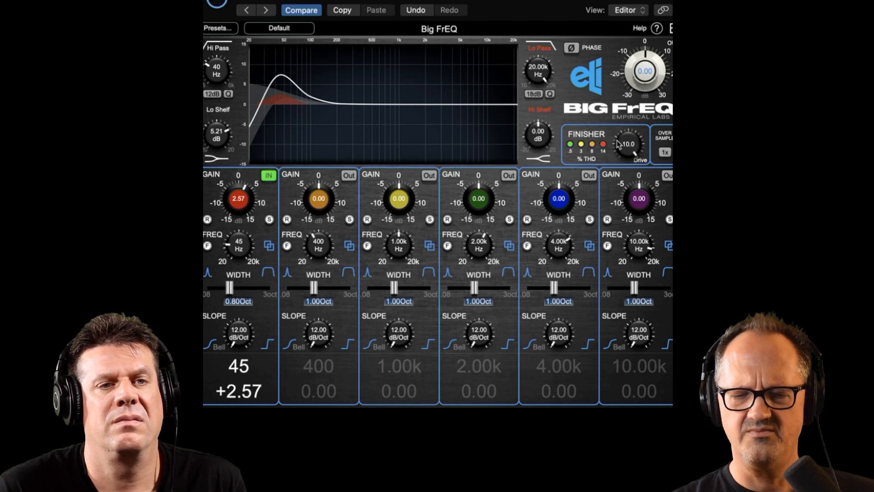
{"action": "left_click_drag", "start_coordinate": [625, 160], "coordinate": [624, 167]}
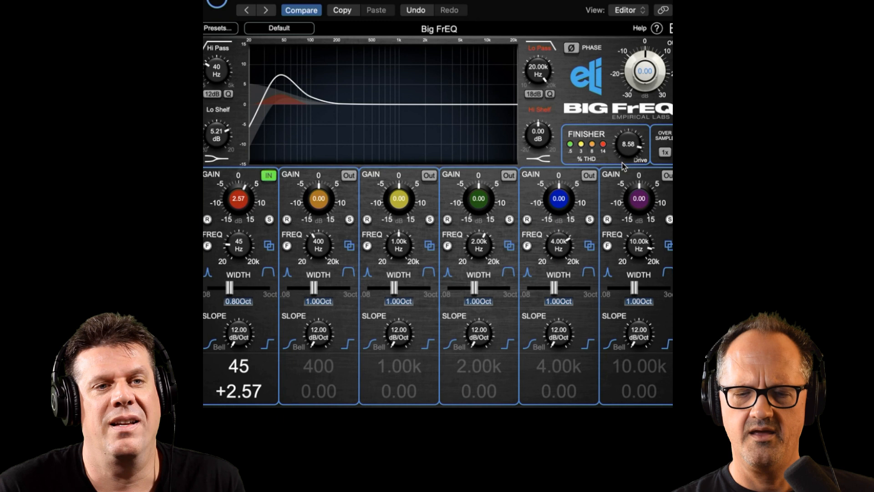
{"action": "left_click", "coordinate": [598, 134]}
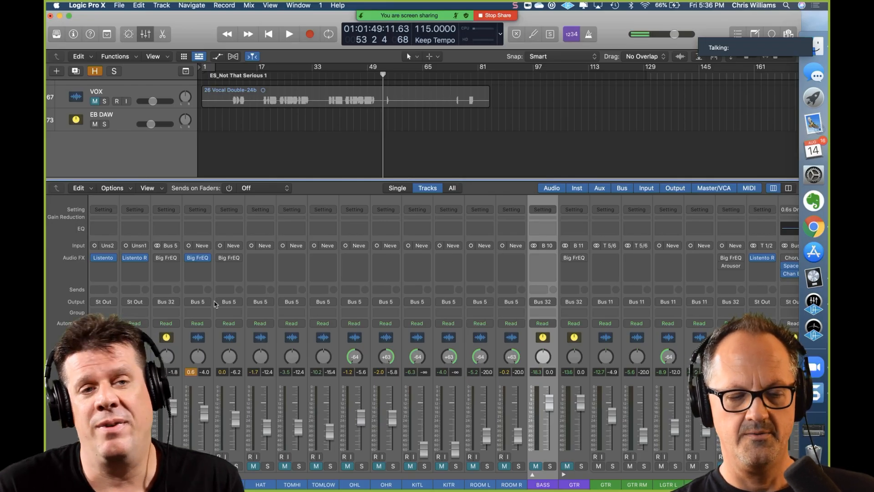
Reopen the Kick's Big FrEQ, bypass the whole plug-in, and close its window
{"action": "mouse_move", "coordinate": [202, 261]}
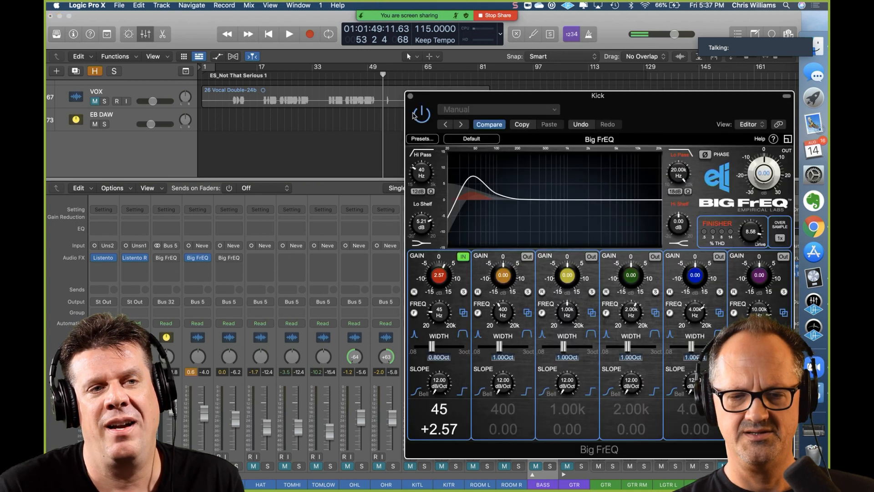
{"action": "left_click", "coordinate": [420, 118]}
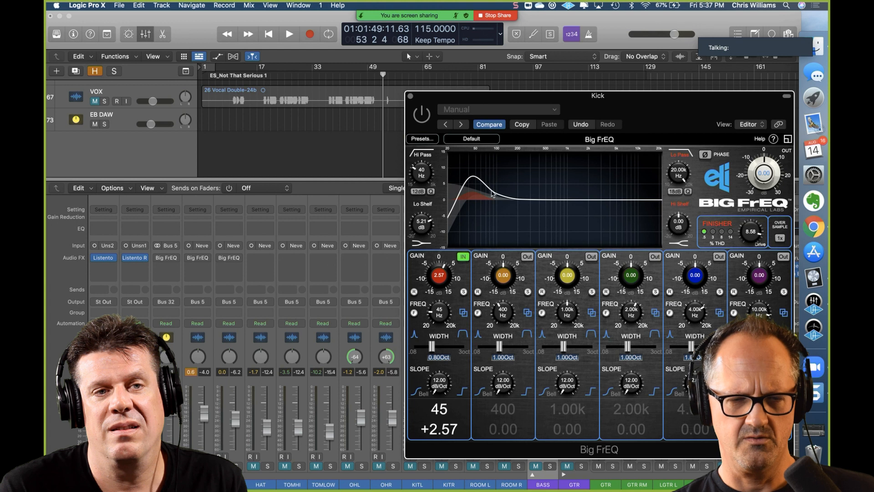
{"action": "left_click", "coordinate": [409, 96]}
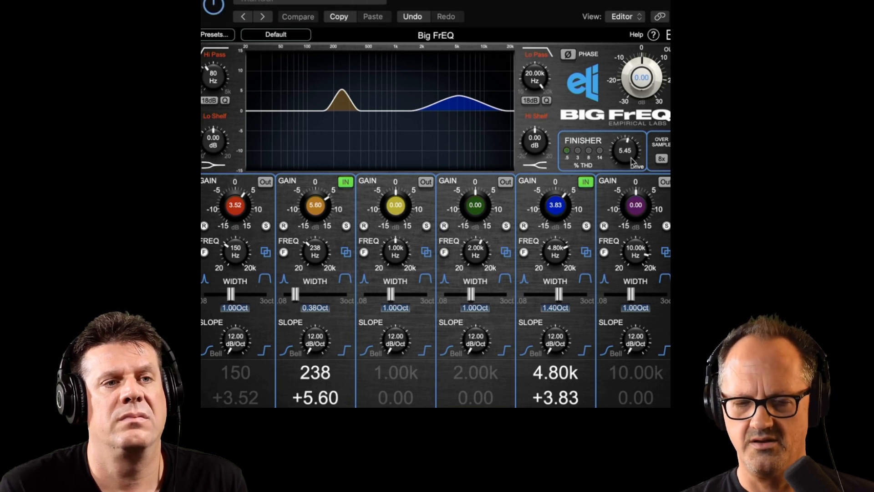
Bypass the Finisher on the equalizer with the 238 Hz and 4.80 kHz boosts
{"action": "left_click", "coordinate": [597, 143]}
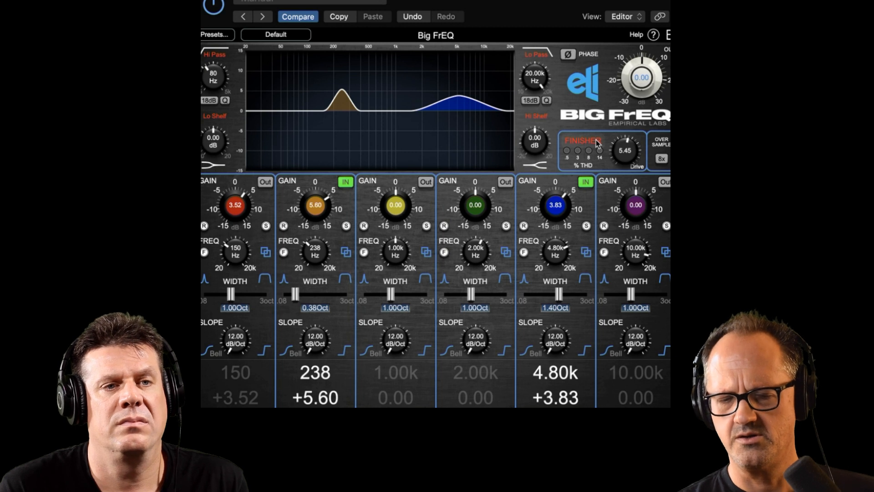
Engage the Finisher on the equalizer with the 238 Hz and 4.80 kHz boosts, adjust its Drive to 5.81, and compare it bypassed
{"action": "left_click", "coordinate": [598, 143]}
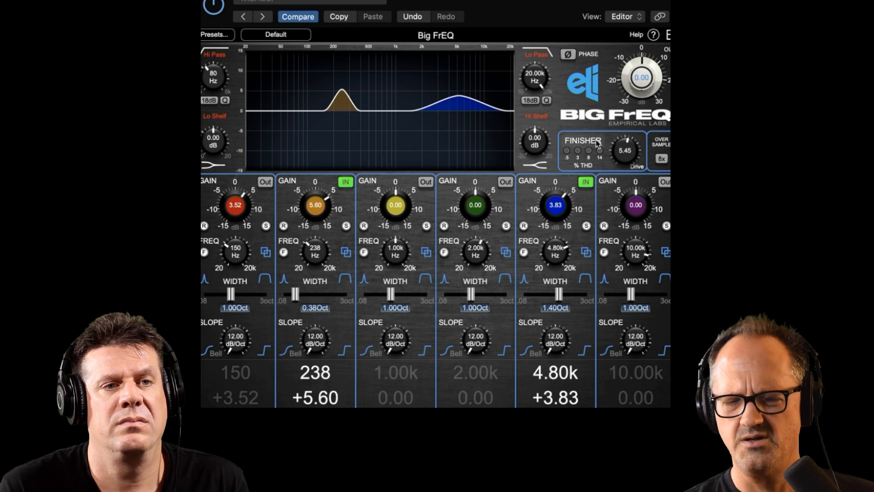
{"action": "left_click_drag", "start_coordinate": [645, 157], "coordinate": [636, 131]}
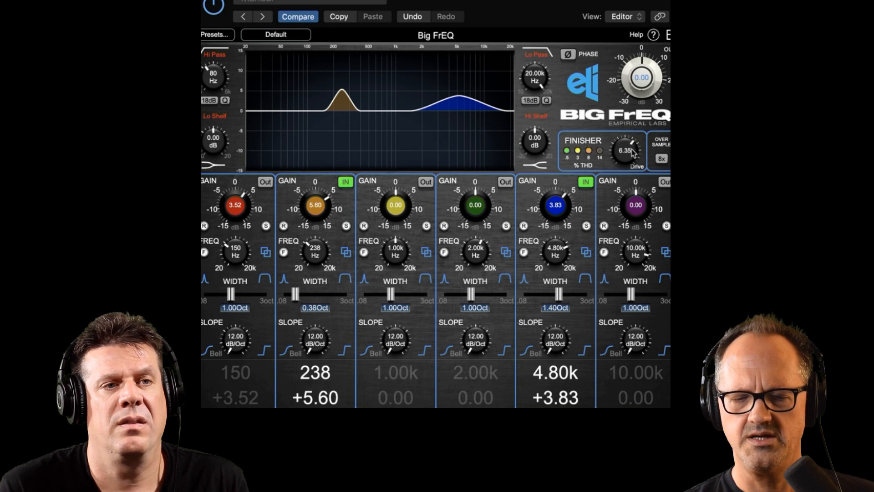
{"action": "left_click", "coordinate": [584, 142]}
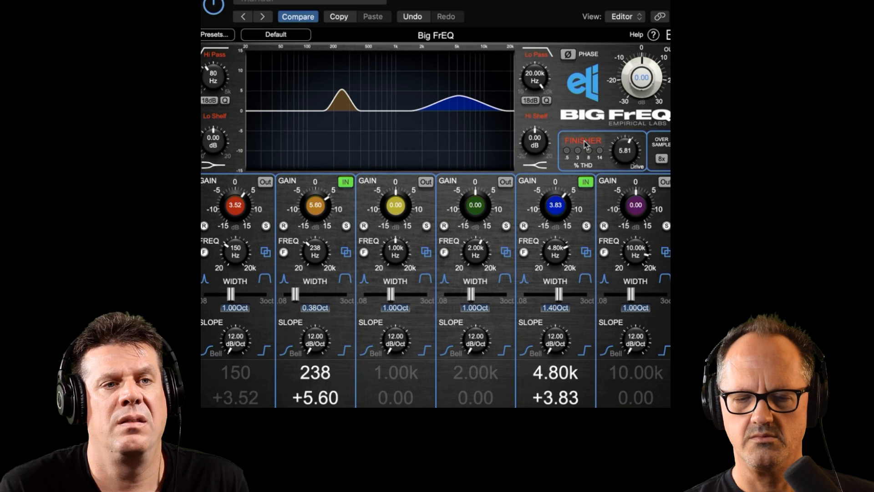
{"action": "left_click", "coordinate": [583, 141]}
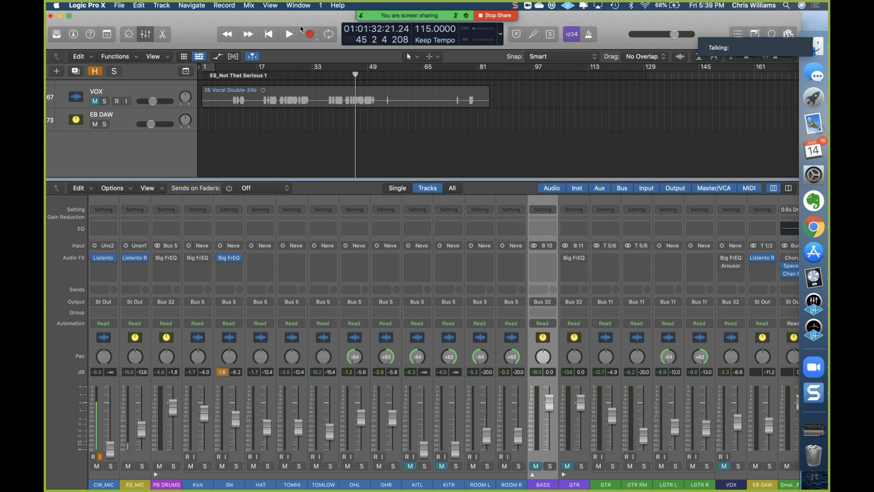
Play the song and switch on the Big FrEQ on the SN and Kick channels during playback
{"action": "left_click", "coordinate": [290, 34]}
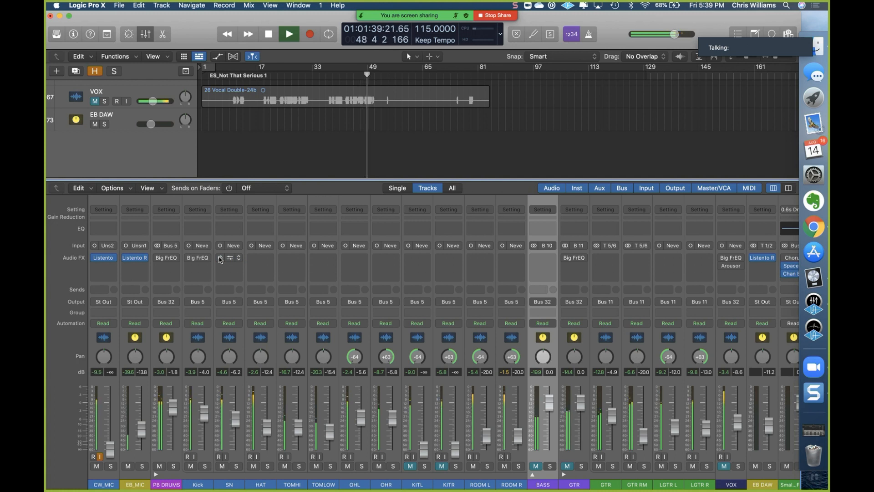
{"action": "left_click", "coordinate": [220, 258]}
{"action": "mouse_move", "coordinate": [196, 261]}
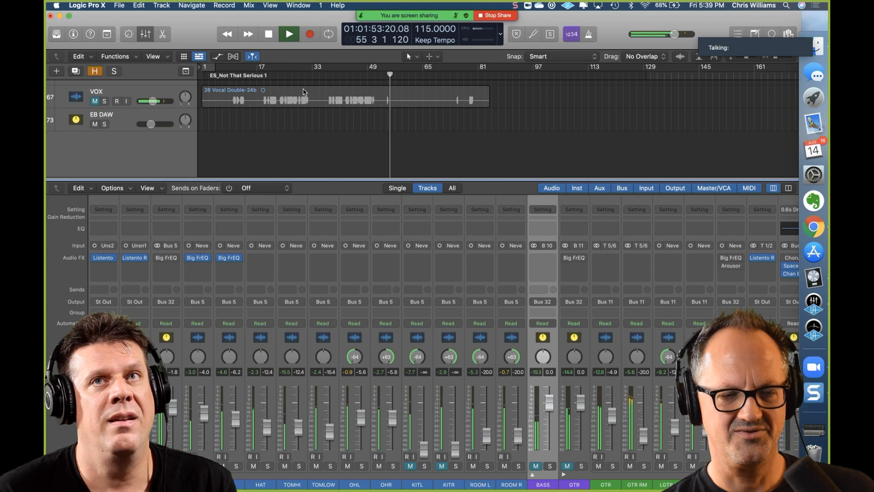
Move playback back to bar 29, pause the song, and resume it from there
{"action": "left_click", "coordinate": [297, 78]}
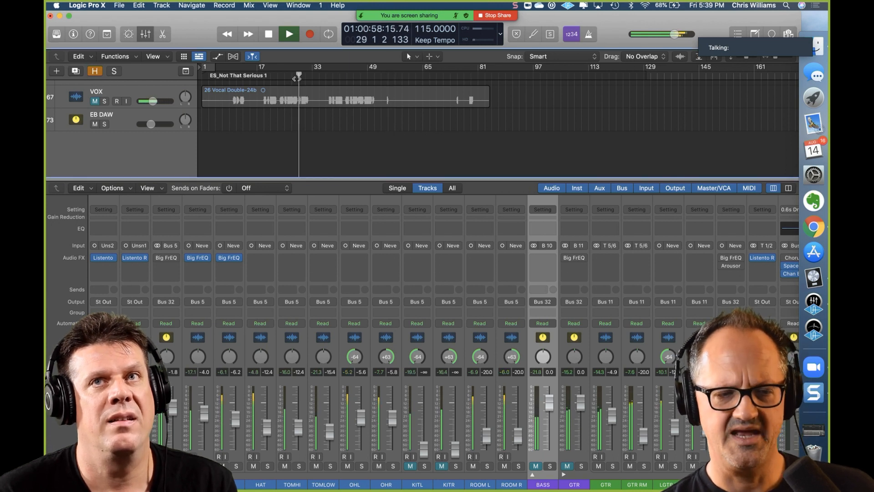
{"action": "key", "text": "space"}
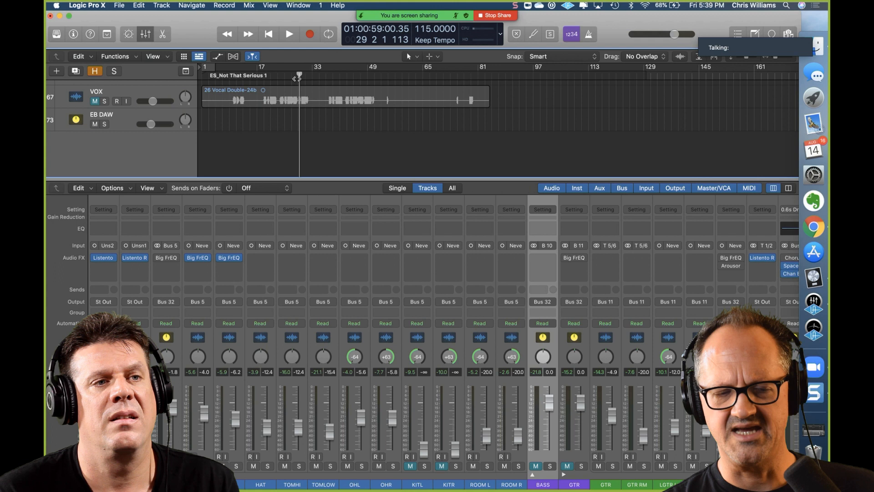
{"action": "key", "text": "space"}
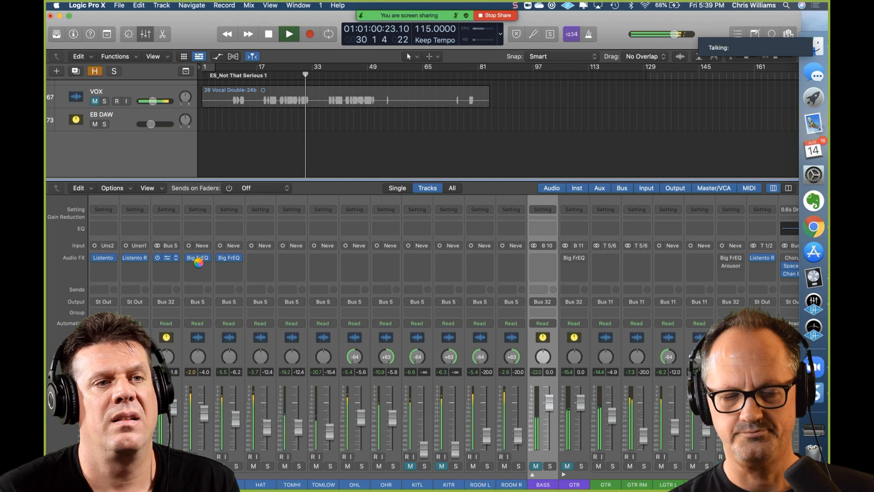
Open the PB DRUMS Big FrEQ, raise its Hi Shelf to 4.43 dB, and play the song with the plug-in bypassed
{"action": "left_click", "coordinate": [199, 262]}
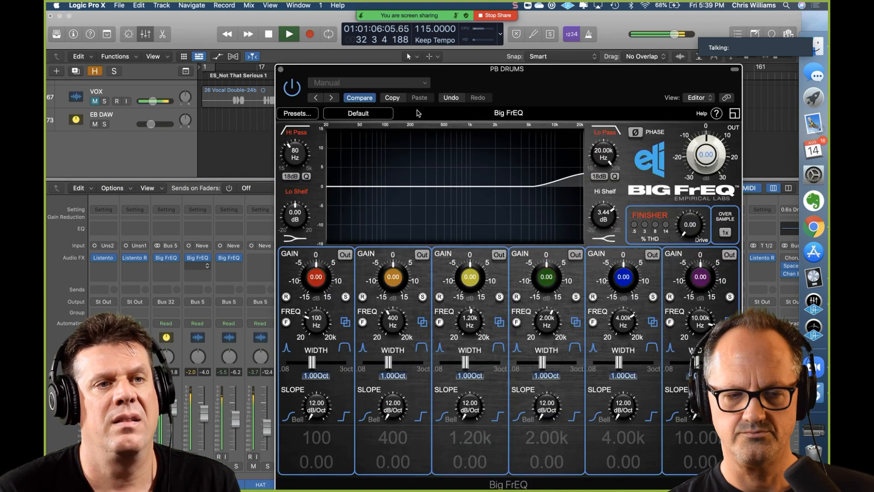
{"action": "key", "text": "space"}
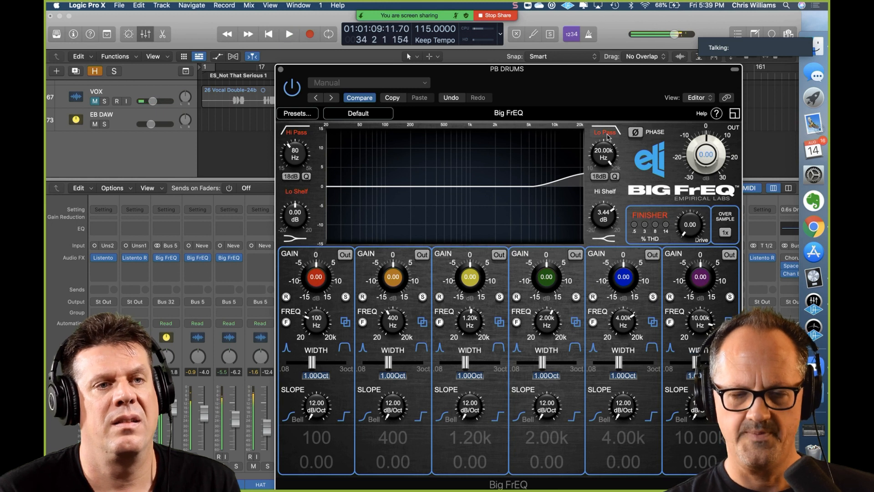
{"action": "left_click", "coordinate": [608, 193]}
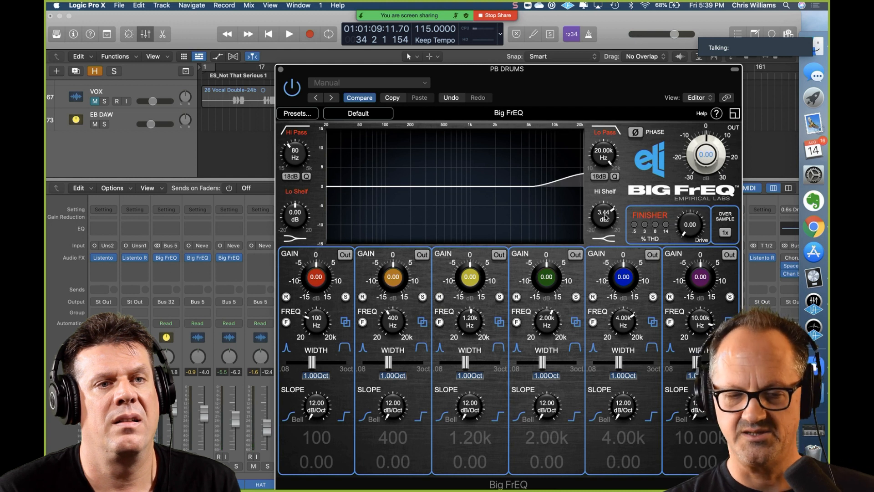
{"action": "left_click_drag", "start_coordinate": [608, 212], "coordinate": [610, 218]}
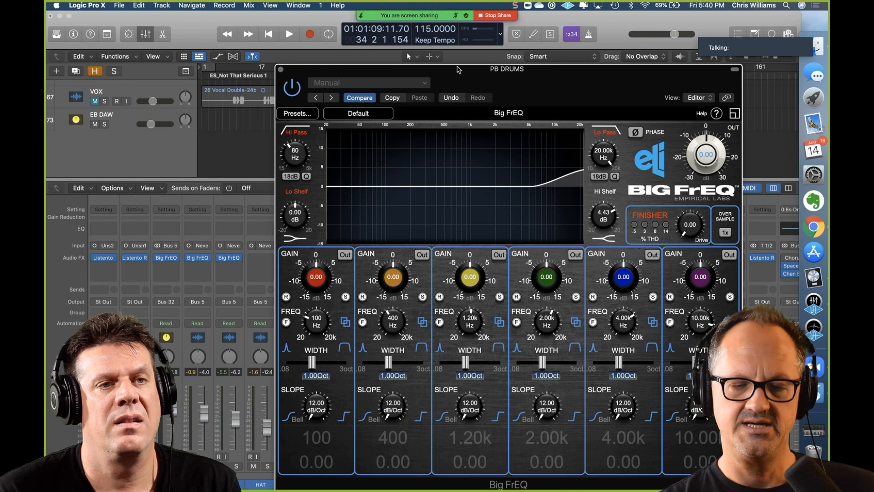
{"action": "left_click", "coordinate": [293, 88]}
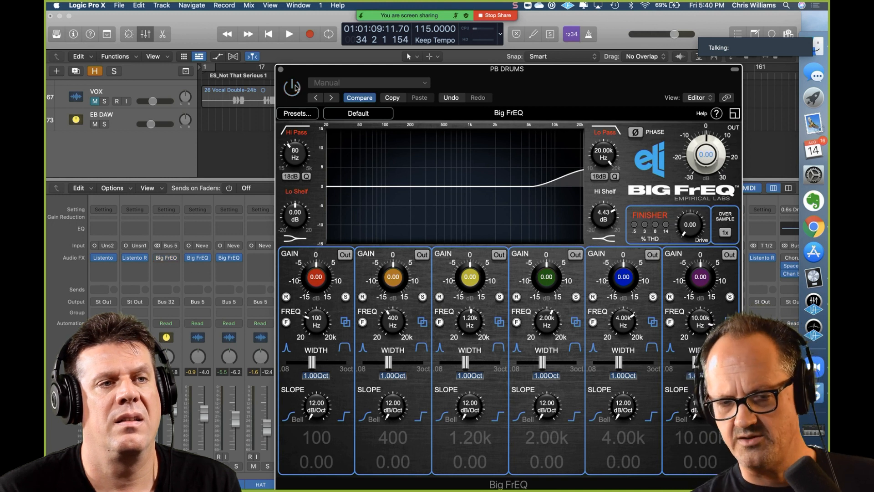
{"action": "key", "text": "space"}
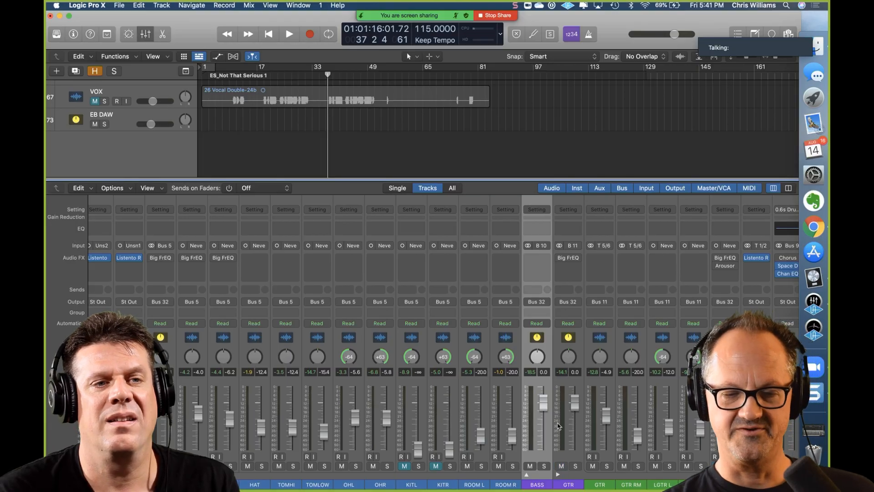
Open the GTR channel's Big FrEQ and start playback
{"action": "mouse_move", "coordinate": [569, 261]}
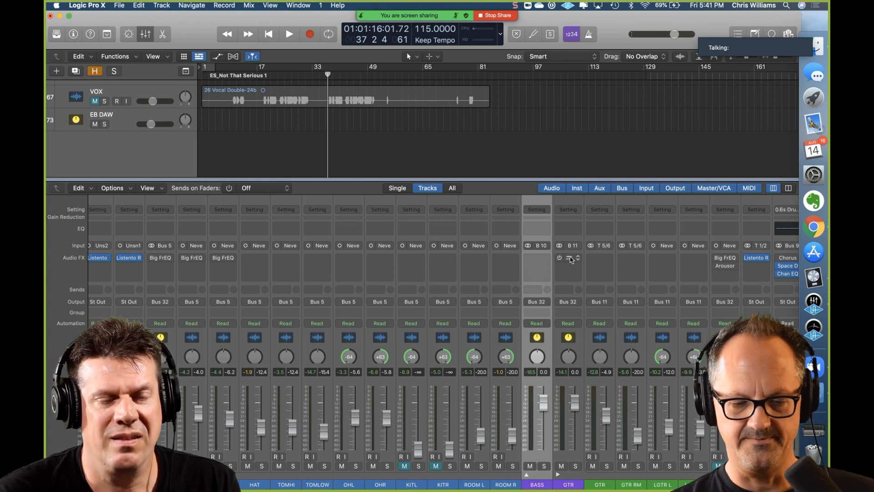
{"action": "left_click", "coordinate": [570, 259]}
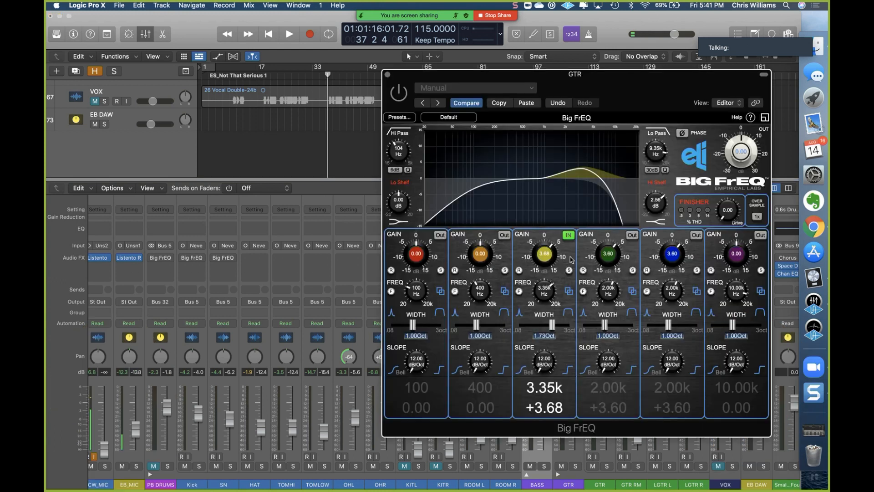
{"action": "key", "text": "space"}
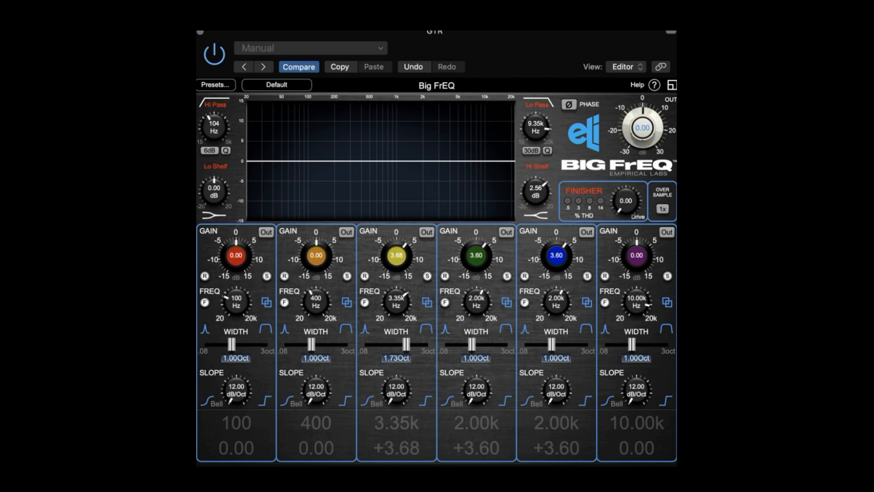
Engage the GTR equalizer's Hi Pass at 104 Hz, comparing it on and off, and engage the Lo Pass at 9.35 kHz
{"action": "left_click", "coordinate": [218, 105]}
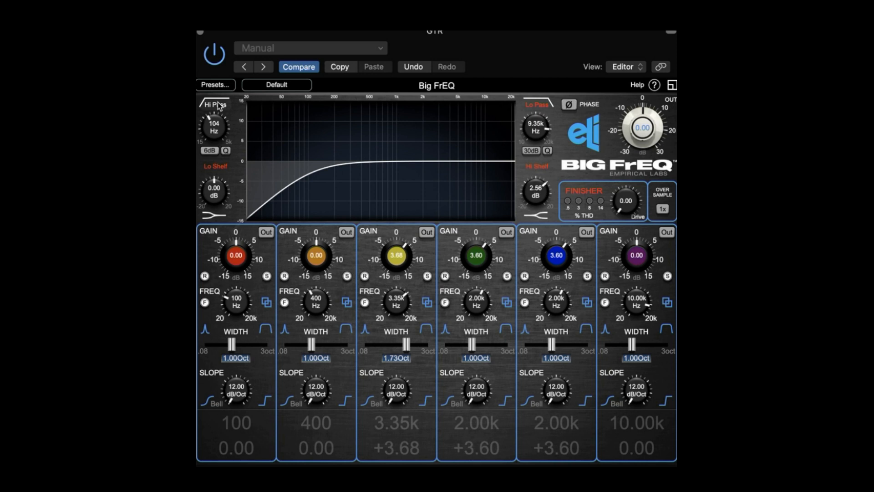
{"action": "left_click", "coordinate": [217, 104]}
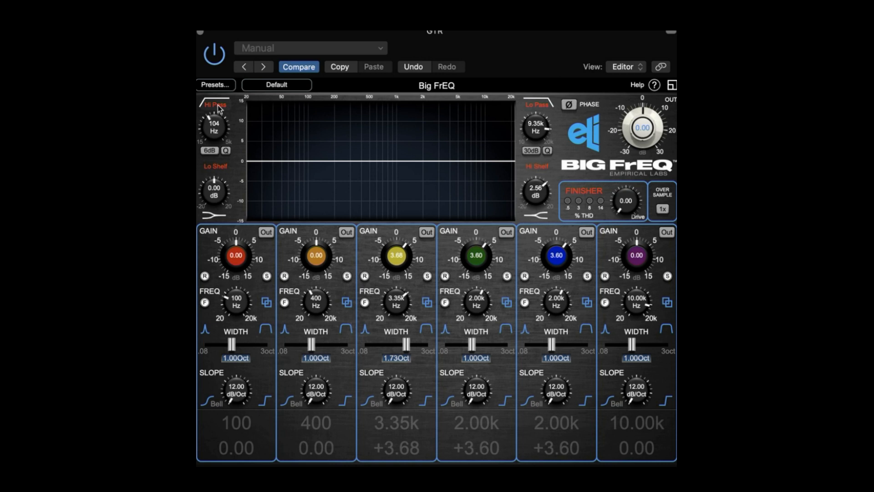
{"action": "left_click", "coordinate": [217, 105]}
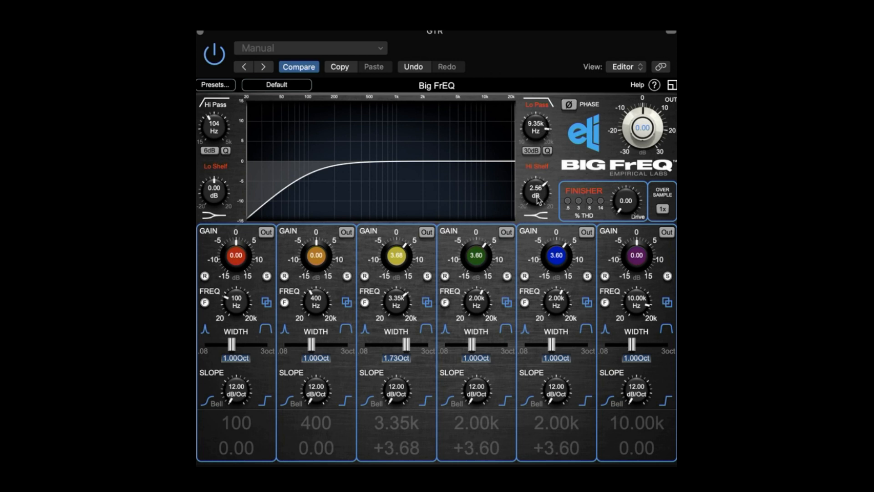
{"action": "left_click", "coordinate": [538, 167]}
{"action": "left_click", "coordinate": [540, 169]}
{"action": "left_click", "coordinate": [538, 107]}
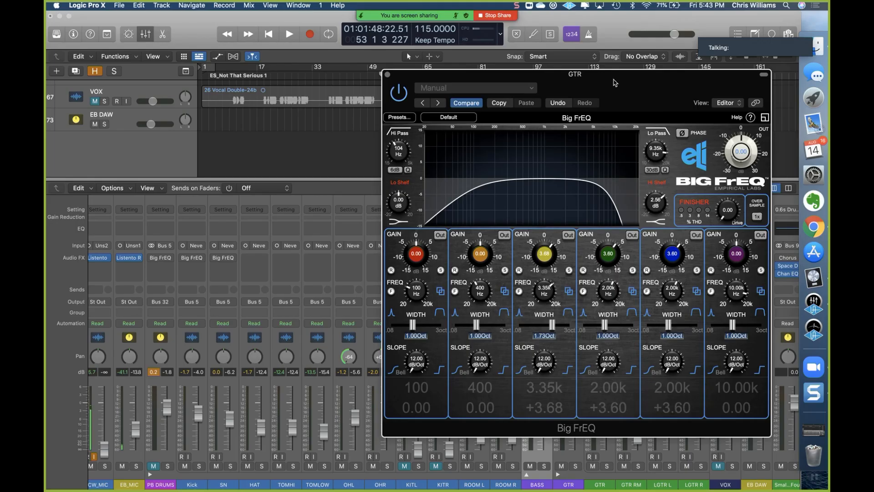
Move the GTR equalizer window lower and engage the +3.68 dB band at 3.35 kHz while playing the song
{"action": "left_click_drag", "start_coordinate": [484, 47], "coordinate": [491, 83]}
{"action": "left_click_drag", "start_coordinate": [620, 111], "coordinate": [623, 114]}
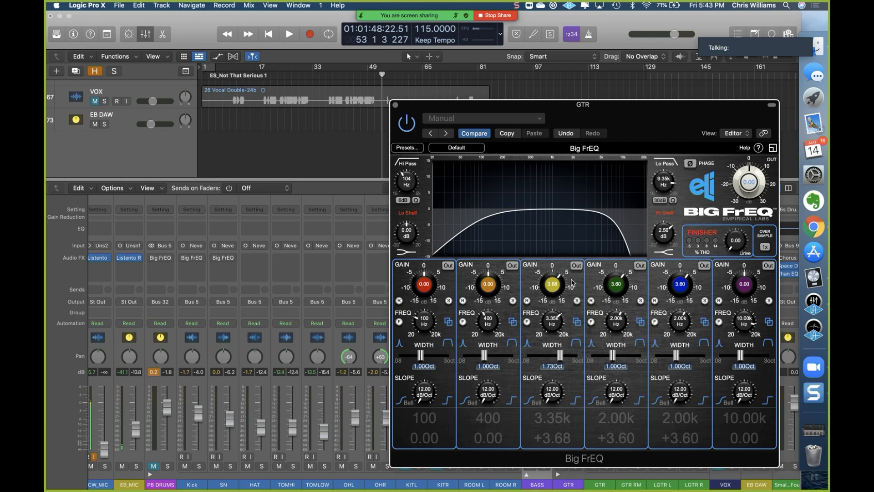
{"action": "left_click", "coordinate": [290, 35]}
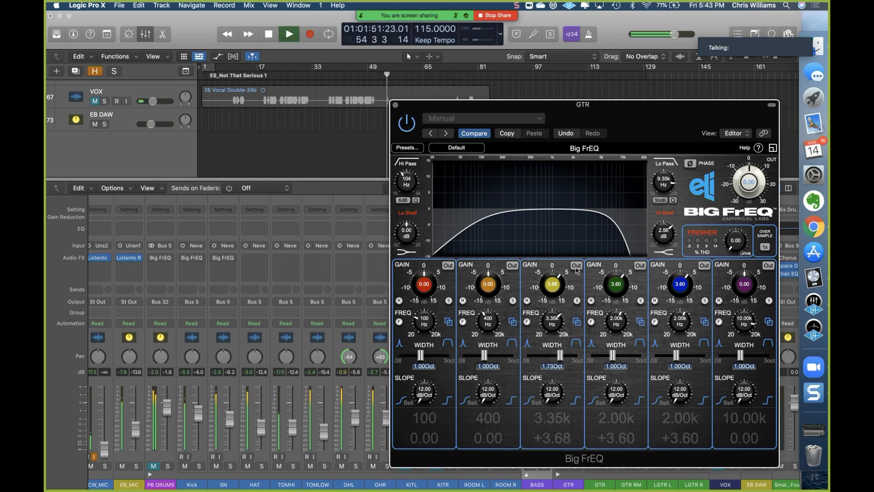
{"action": "key", "text": "space"}
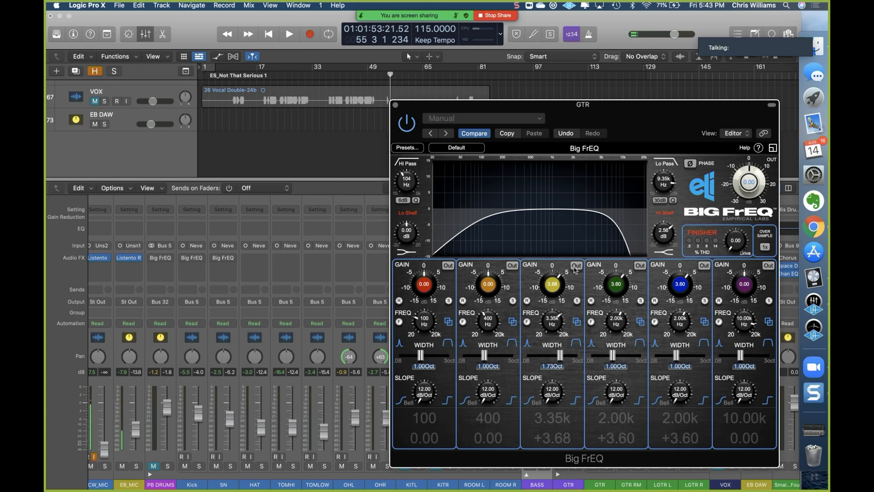
{"action": "key", "text": "space"}
{"action": "left_click", "coordinate": [577, 266]}
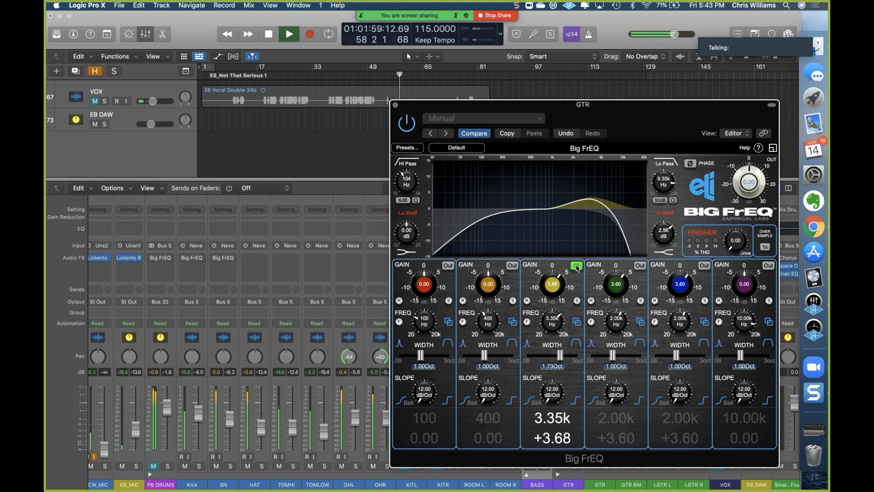
{"action": "key", "text": "space"}
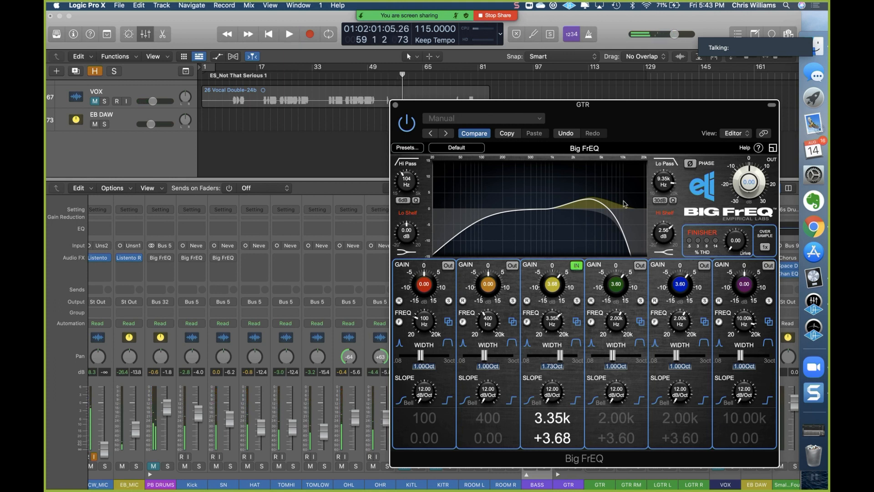
Compare the whole GTR Big FrEQ bypassed and active during playback, leave it on, and close its window
{"action": "left_click", "coordinate": [406, 124]}
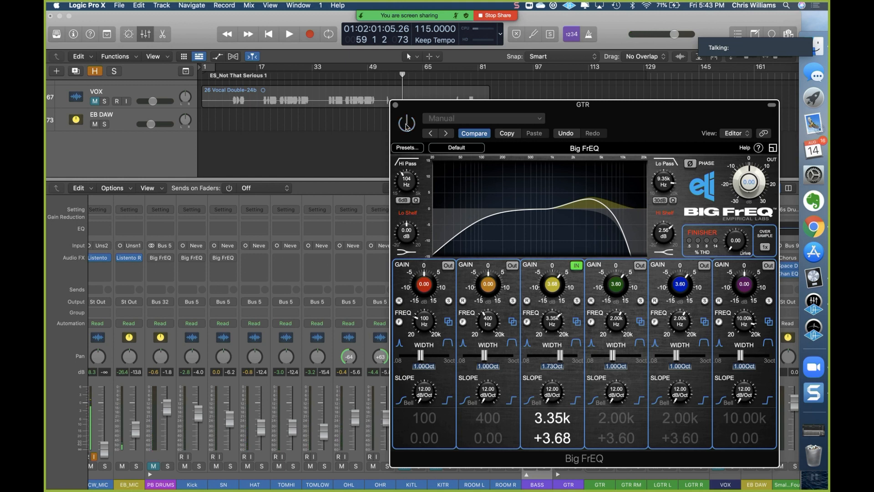
{"action": "key", "text": "space"}
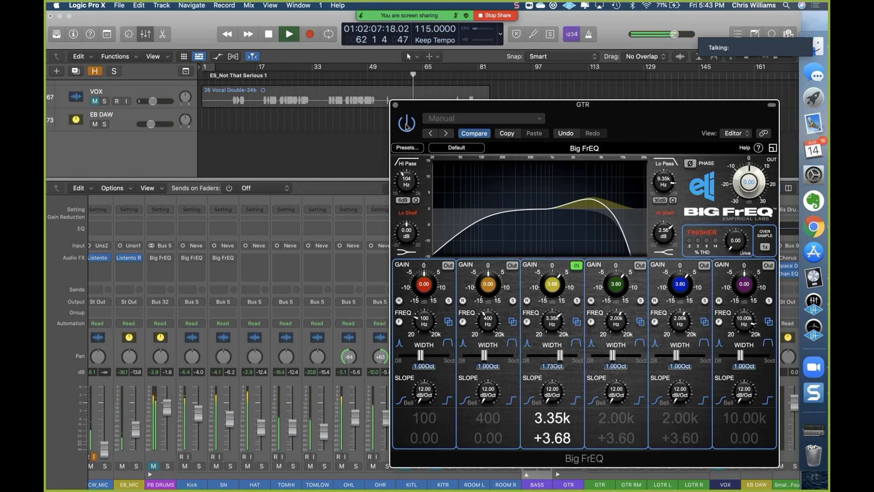
{"action": "key", "text": "space"}
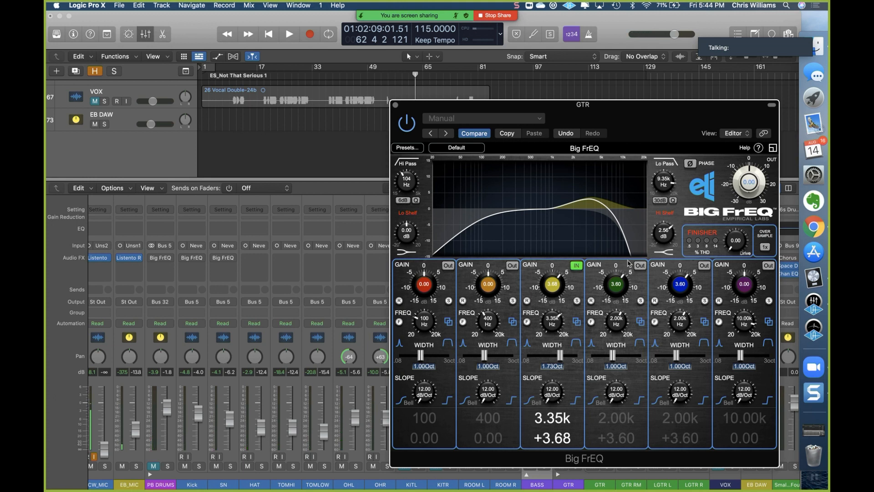
{"action": "left_click", "coordinate": [395, 104]}
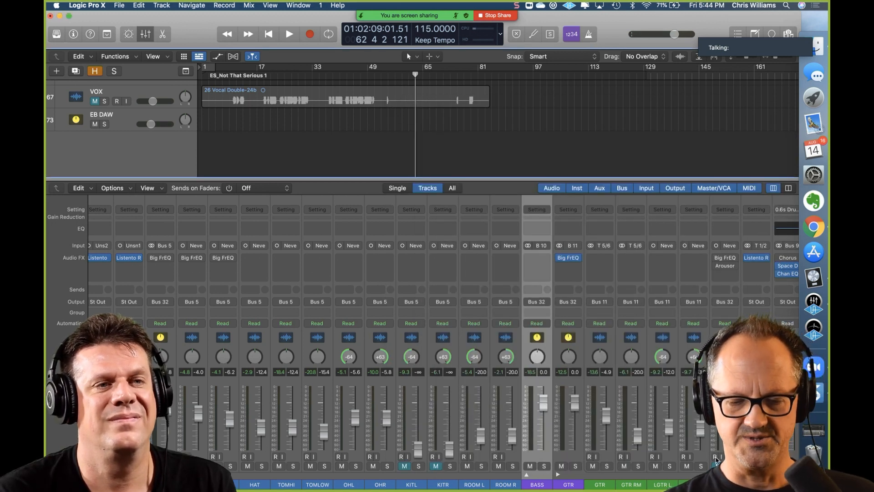
Unmute the VOX channel and mute the BASS and GTR channels
{"action": "key", "text": "super+a"}
{"action": "left_click", "coordinate": [532, 467]}
{"action": "left_click", "coordinate": [562, 466]}
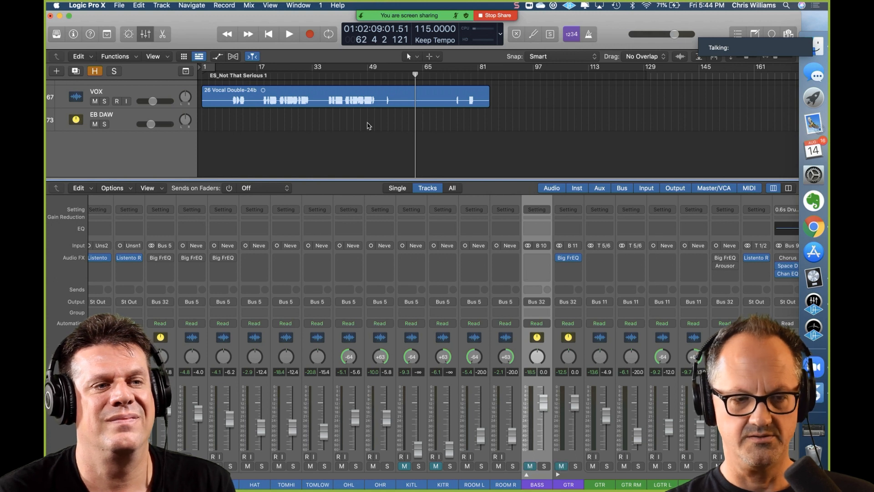
Play the song from bar 24 to hear the vocal, and stop playback
{"action": "left_click", "coordinate": [280, 76]}
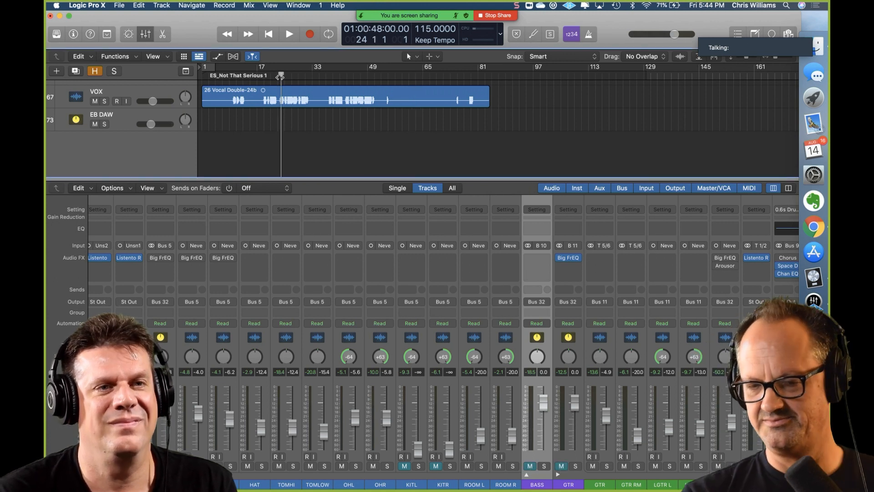
{"action": "key", "text": "space"}
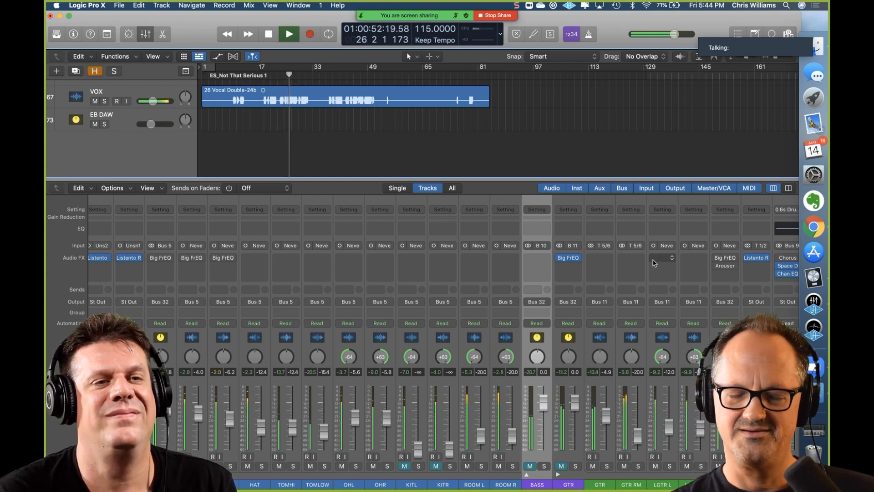
{"action": "key", "text": "space"}
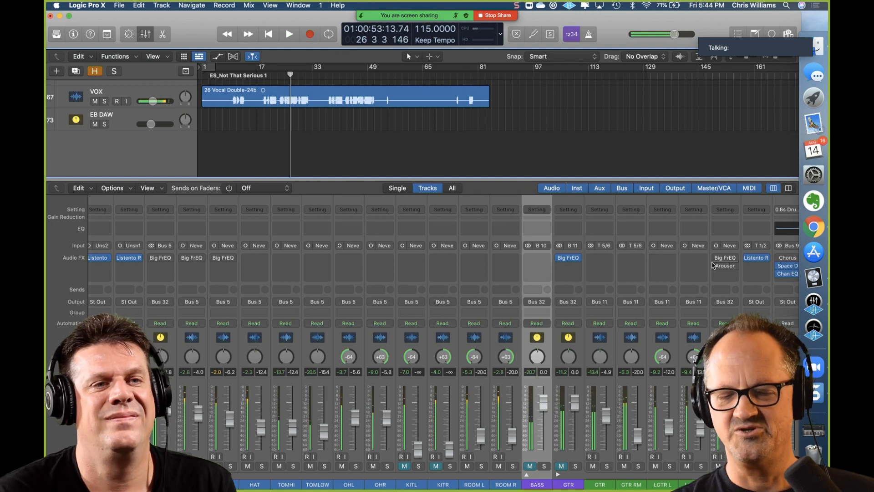
Look over the Big FrEQ settings on the VOX channel and close the equalizer window
{"action": "mouse_move", "coordinate": [717, 259]}
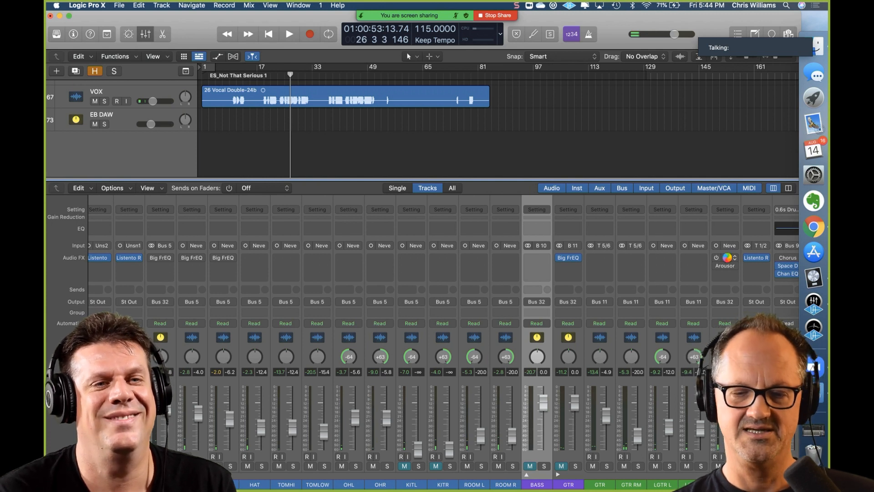
{"action": "left_click", "coordinate": [727, 260]}
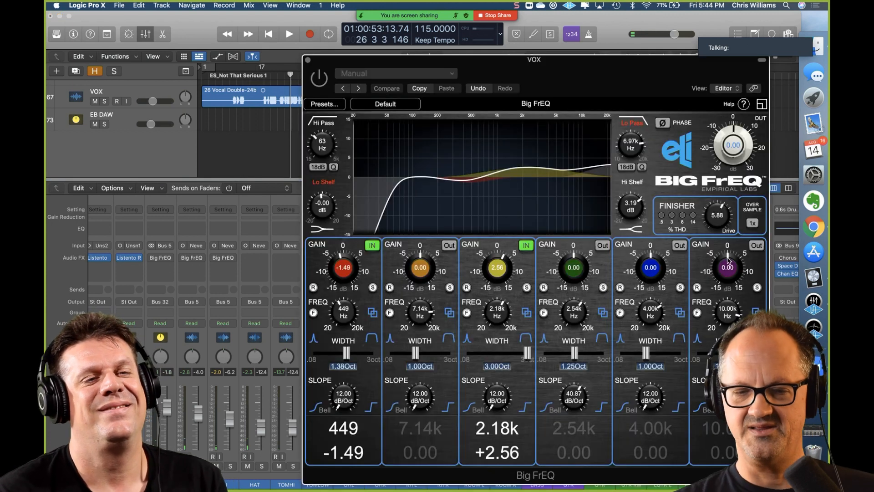
{"action": "left_click", "coordinate": [307, 60]}
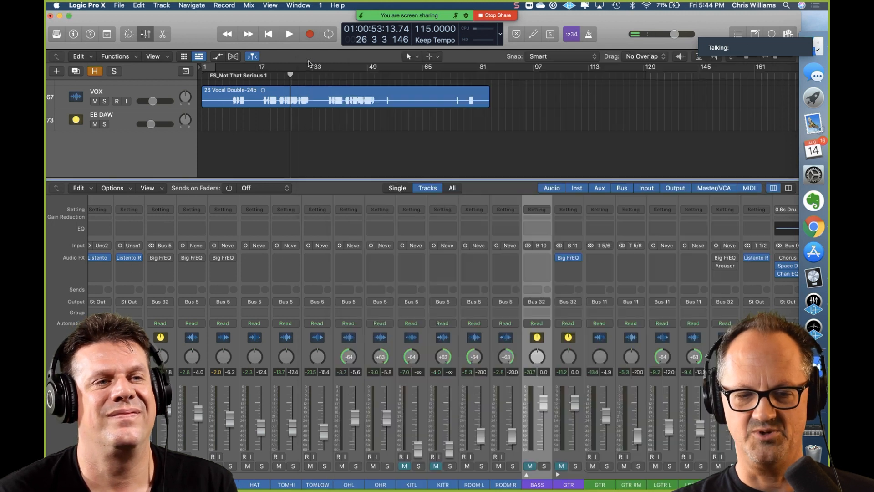
Open the VOX channel's Arousor compressor, play the song from bar 24, engage the compressor, and stop playback
{"action": "left_click", "coordinate": [726, 267]}
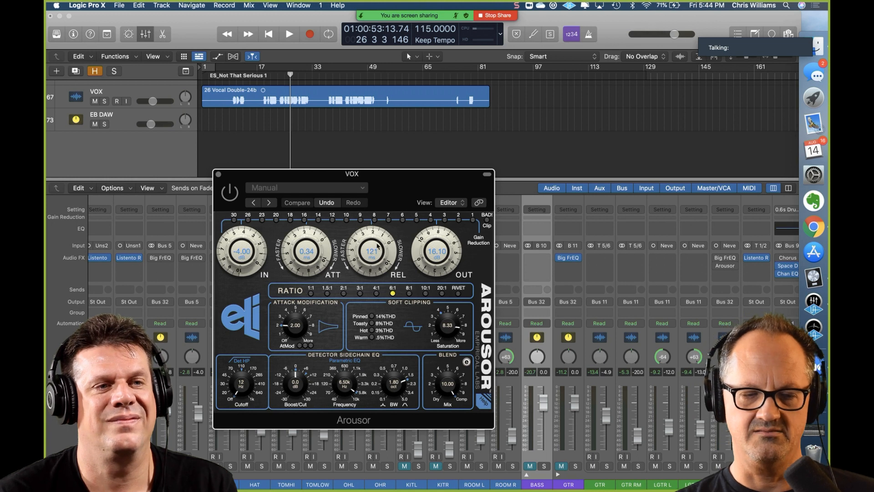
{"action": "left_click", "coordinate": [280, 81]}
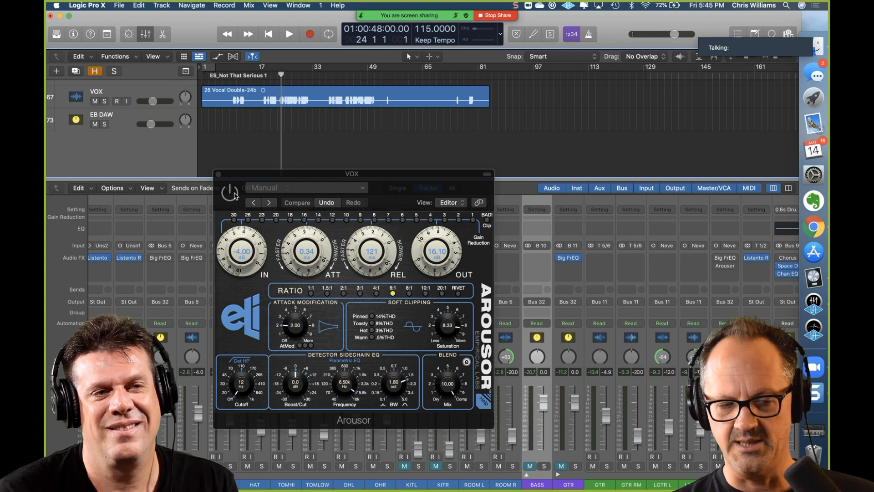
{"action": "key", "text": "space"}
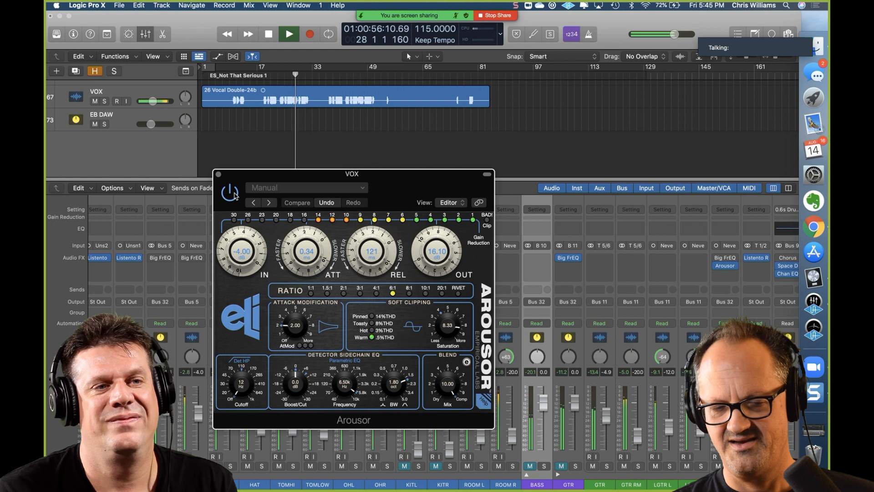
{"action": "key", "text": "space"}
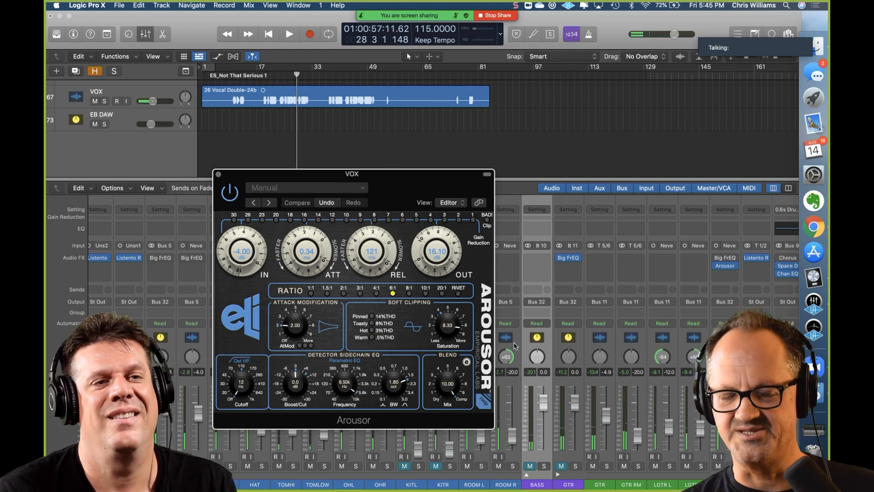
Open the VOX Big FrEQ, start playback, switch the equalizer on and bypass its Finisher section
{"action": "mouse_move", "coordinate": [730, 263]}
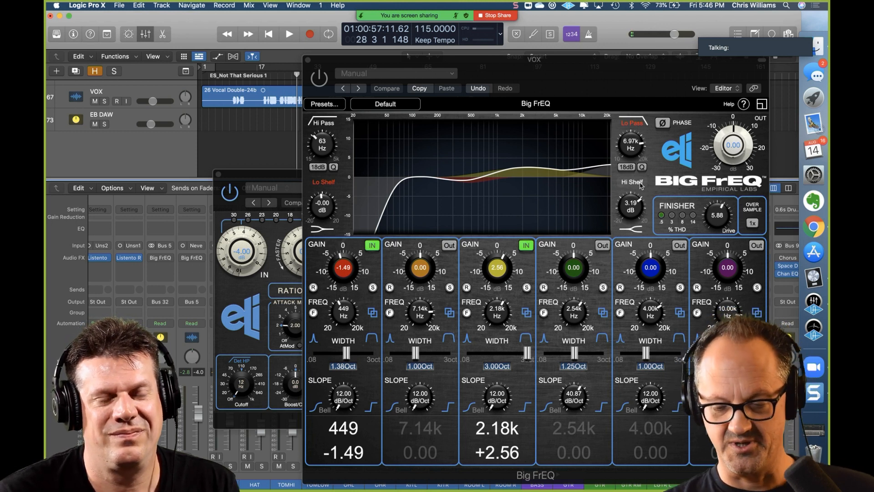
{"action": "mouse_move", "coordinate": [291, 44]}
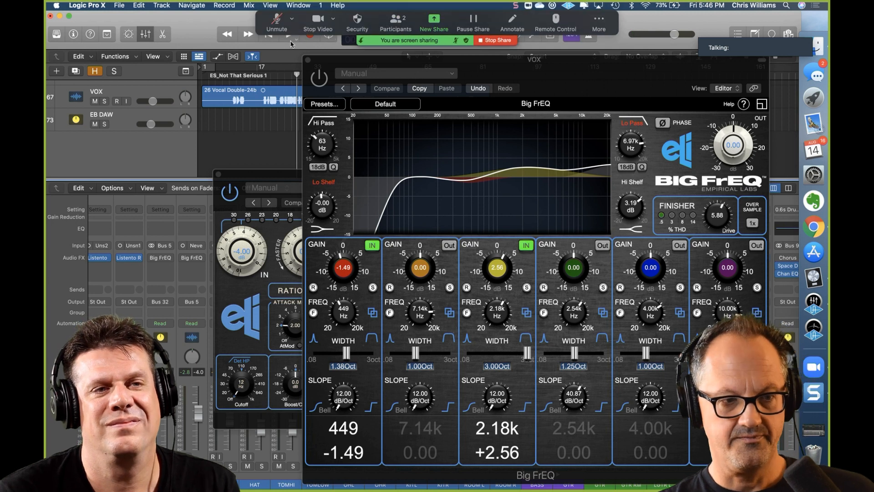
{"action": "left_click", "coordinate": [289, 38]}
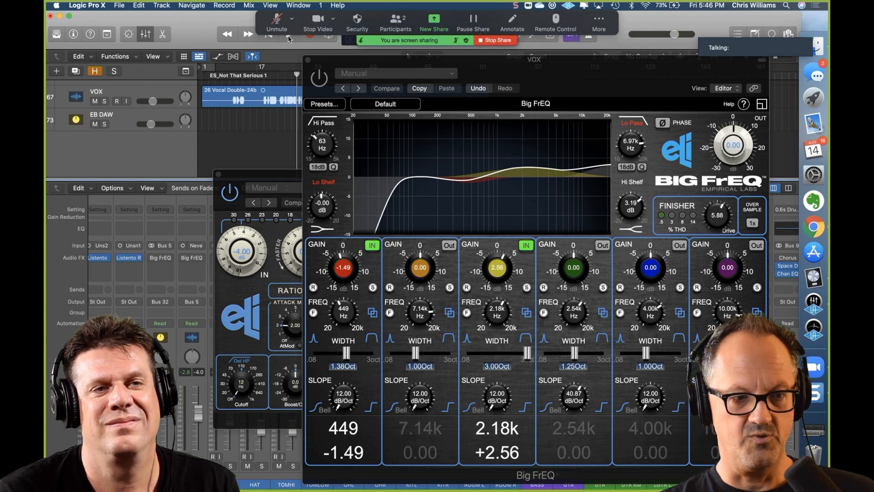
{"action": "left_click", "coordinate": [322, 84]}
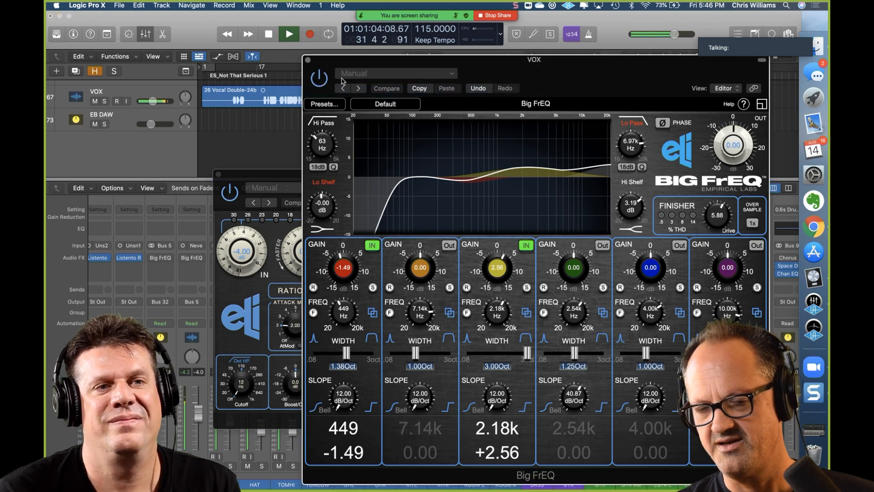
{"action": "left_click", "coordinate": [688, 206]}
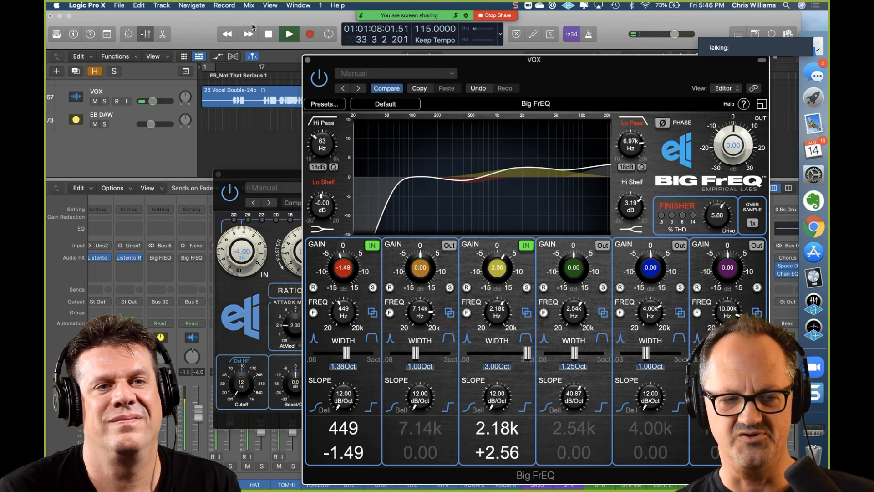
Play the vocal again from bar 22, toggle the VOX Big FrEQ's bypass to compare, and stop playback
{"action": "left_click", "coordinate": [275, 77]}
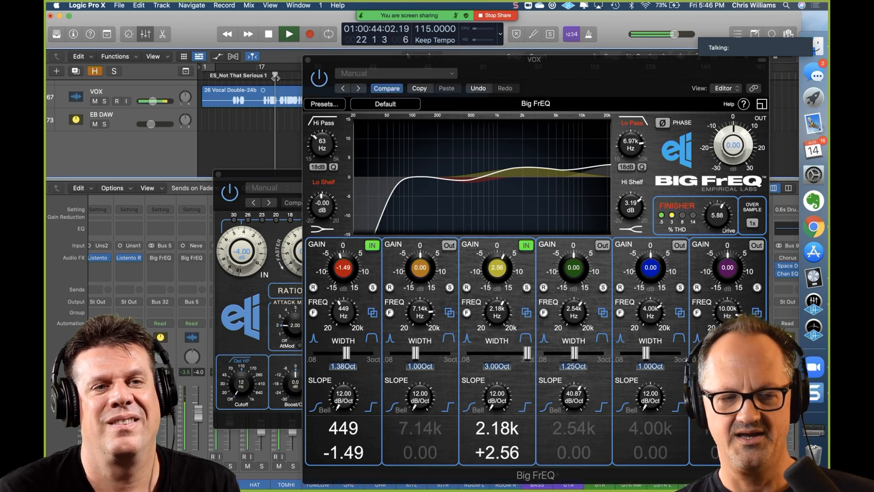
{"action": "left_click", "coordinate": [320, 81]}
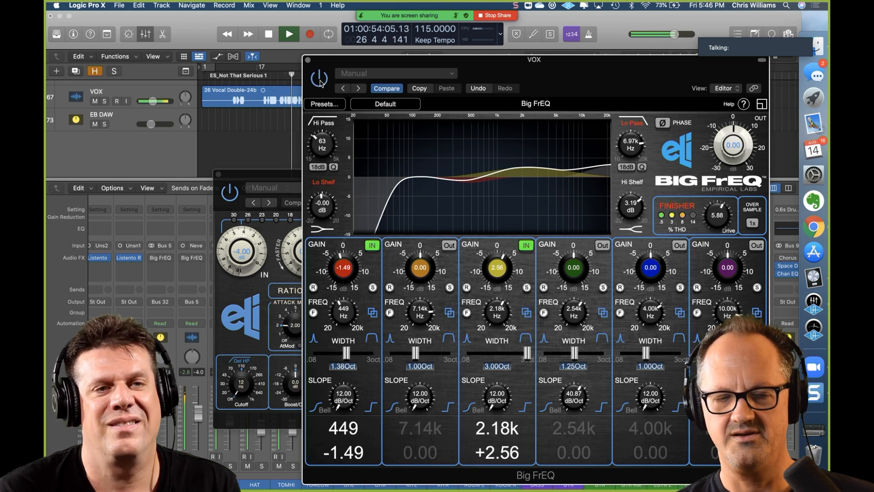
{"action": "key", "text": "space"}
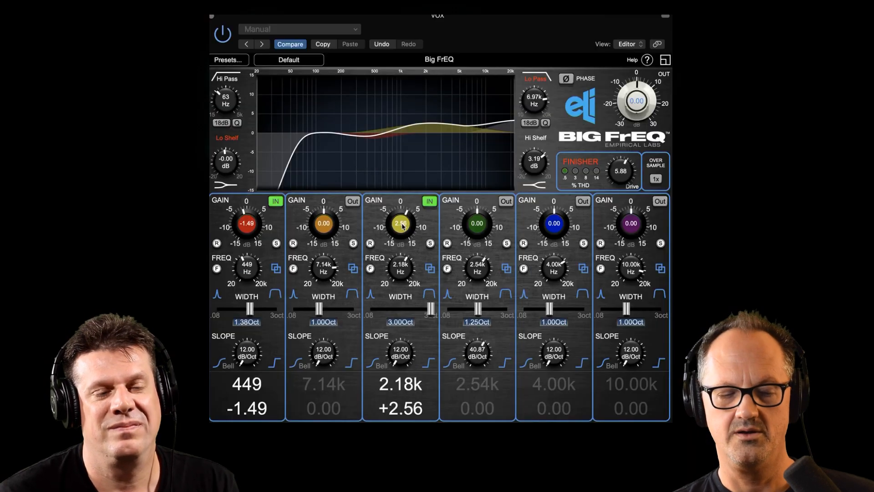
Boost the VOX equalizer's 2.18 kHz band to +10.51 dB and its Hi Shelf to 20 dB, and revert to the stored settings with Compare
{"action": "left_click_drag", "start_coordinate": [402, 227], "coordinate": [408, 195]}
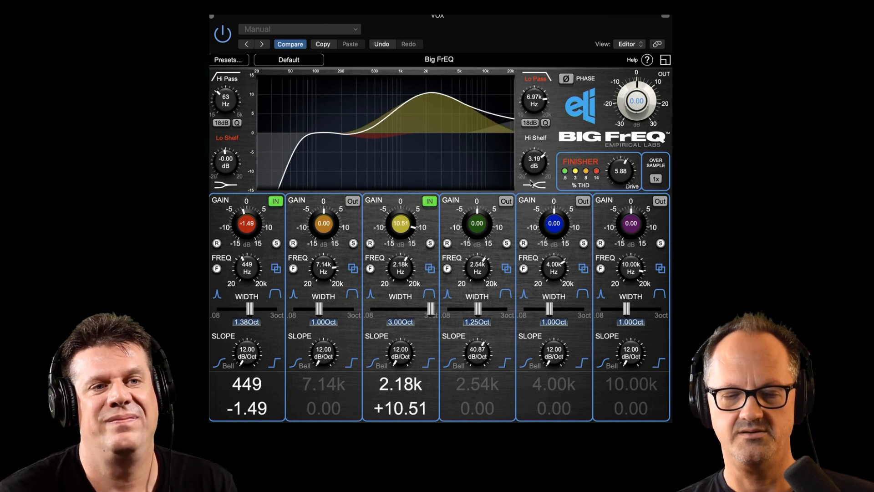
{"action": "left_click_drag", "start_coordinate": [536, 163], "coordinate": [545, 105]}
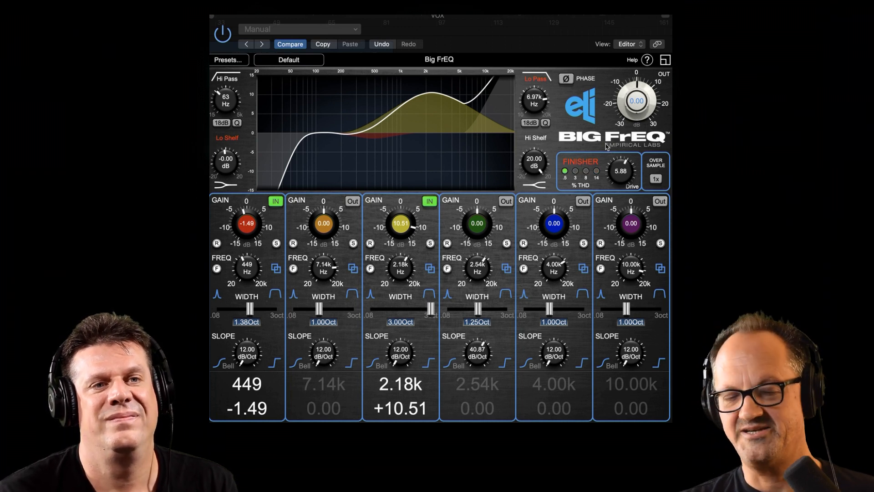
{"action": "left_click", "coordinate": [292, 45]}
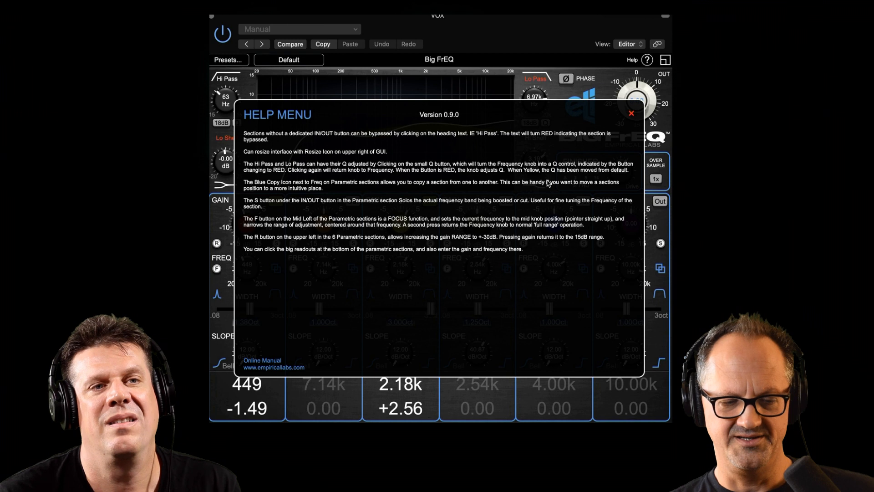
Close the Big FrEQ help text and the remaining VOX plug-in windows
{"action": "left_click", "coordinate": [631, 114]}
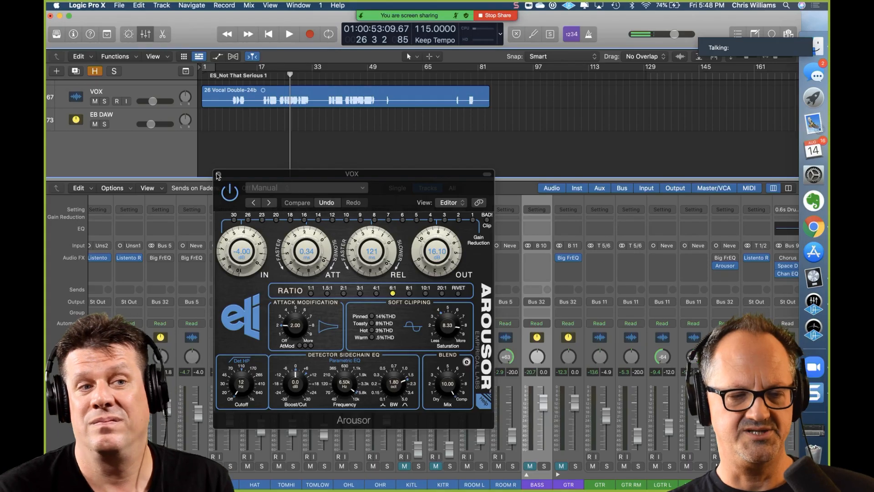
{"action": "left_click", "coordinate": [217, 176]}
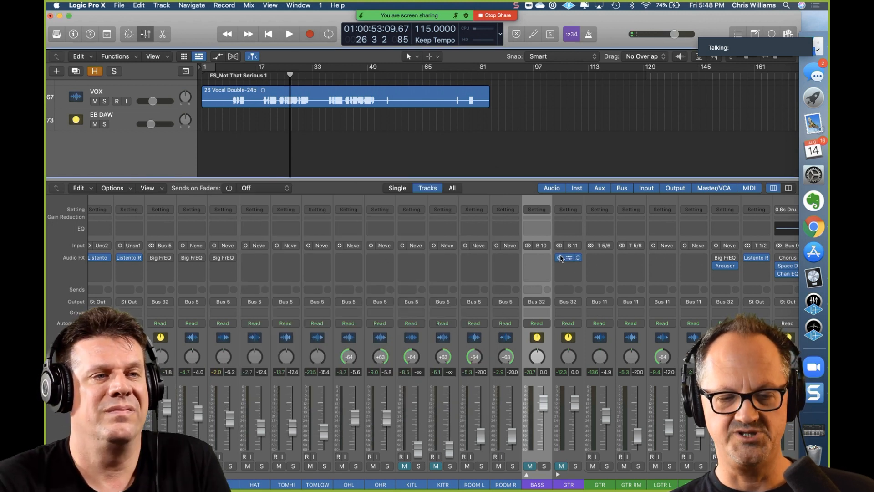
Bypass the GTR Big FrEQ and the VOX Arousor, and unmute the BASS and GTR channels
{"action": "left_click", "coordinate": [717, 267]}
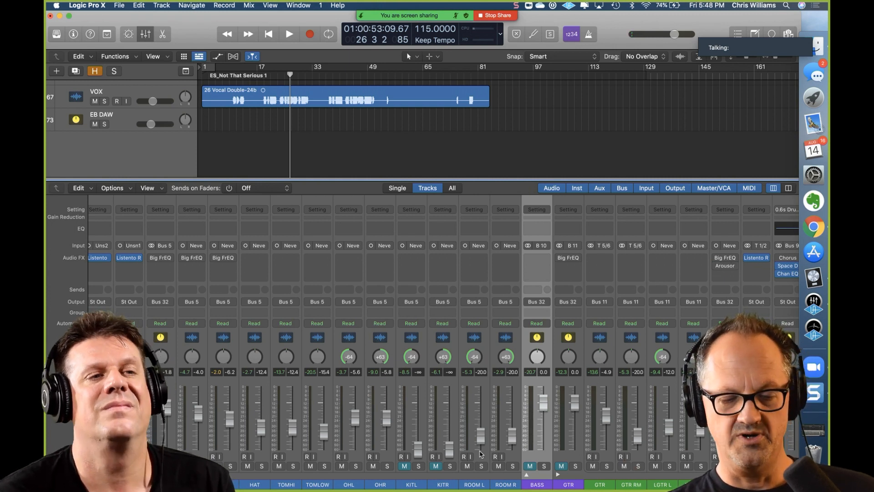
{"action": "left_click", "coordinate": [530, 465]}
{"action": "left_click", "coordinate": [561, 466]}
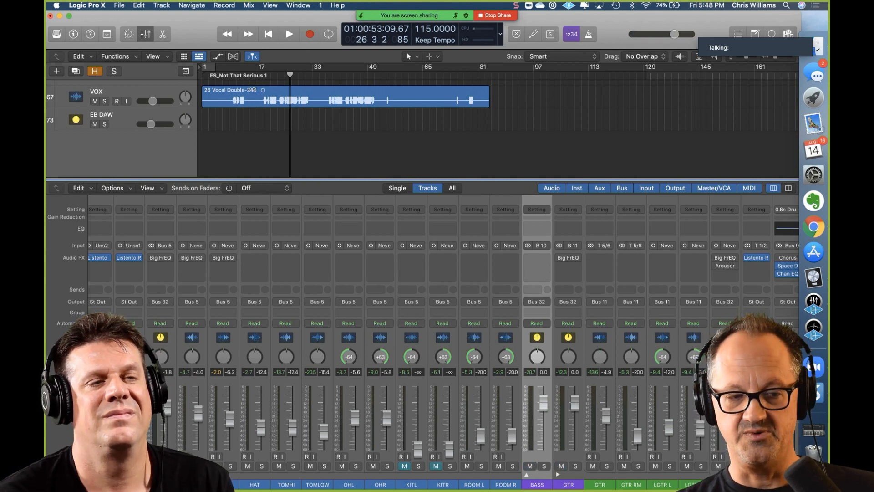
Play the song from near its start and engage the Big FrEQs on the PB DRUMS, Kick and SN channels one by one
{"action": "left_click", "coordinate": [289, 34]}
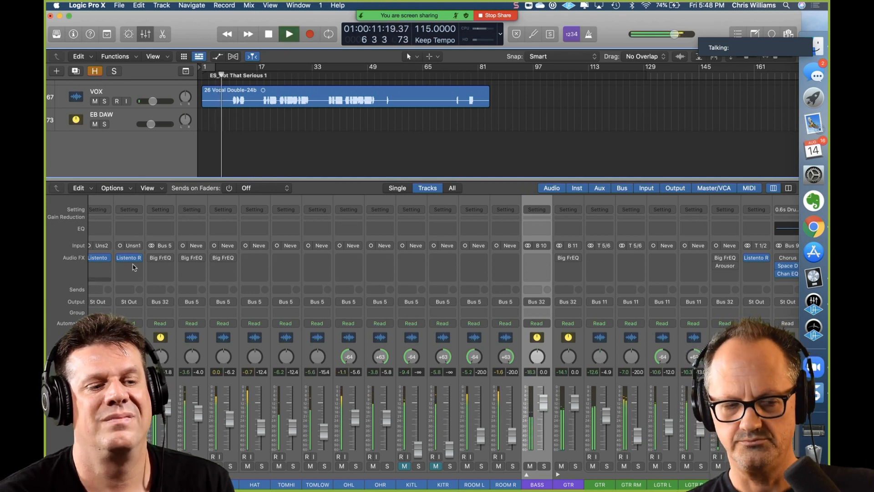
{"action": "left_click", "coordinate": [152, 257]}
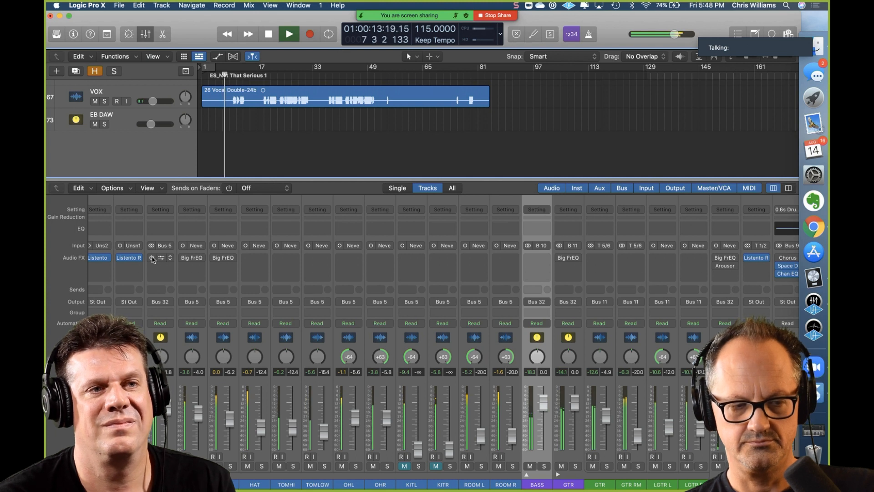
{"action": "left_click", "coordinate": [184, 258]}
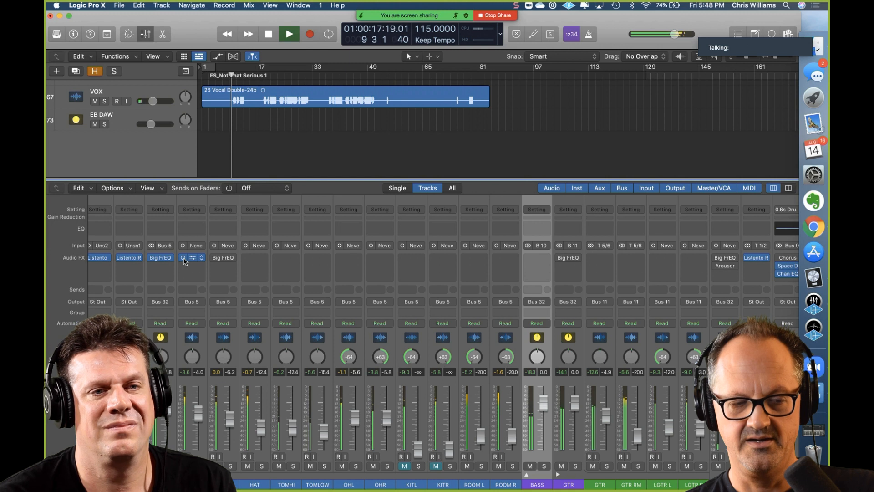
{"action": "left_click", "coordinate": [214, 258]}
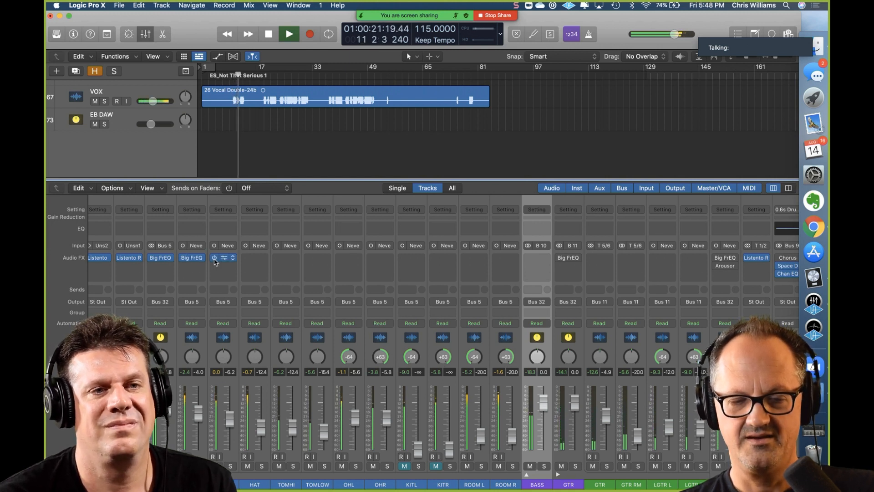
Engage the GTR Big FrEQ and the VOX Big FrEQ and Arousor during playback, and stop the song
{"action": "mouse_move", "coordinate": [559, 260]}
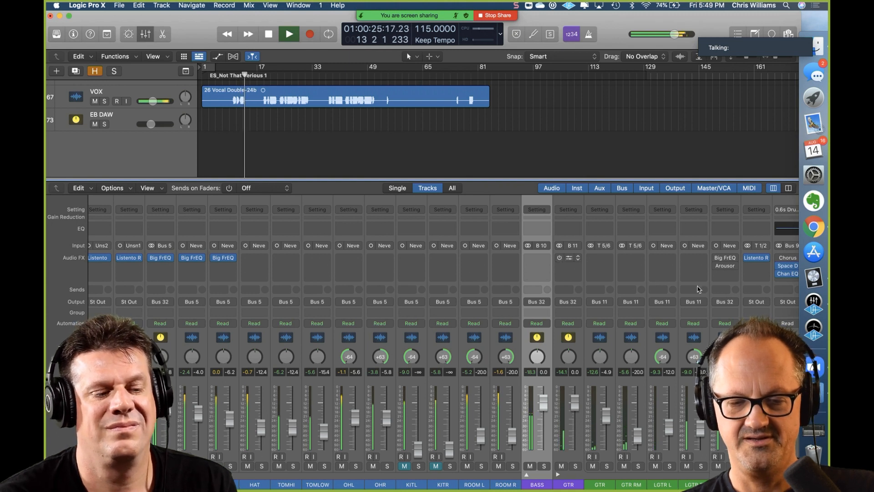
{"action": "mouse_move", "coordinate": [717, 265]}
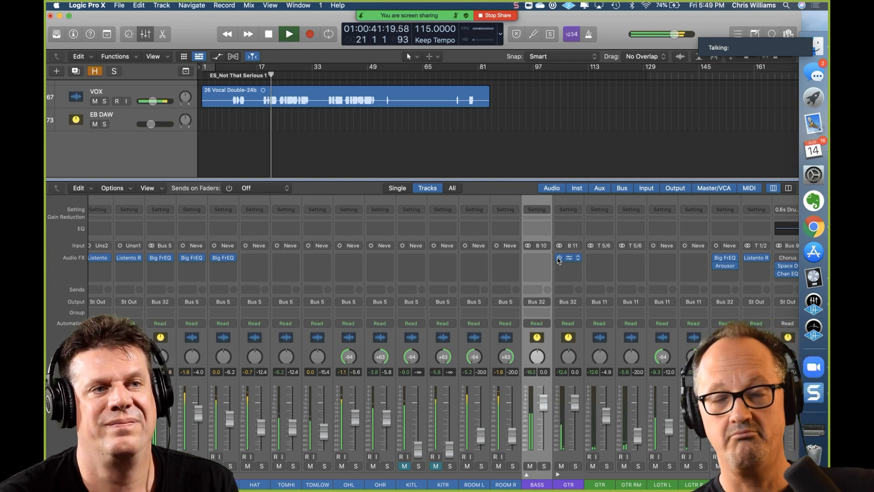
{"action": "key", "text": "space"}
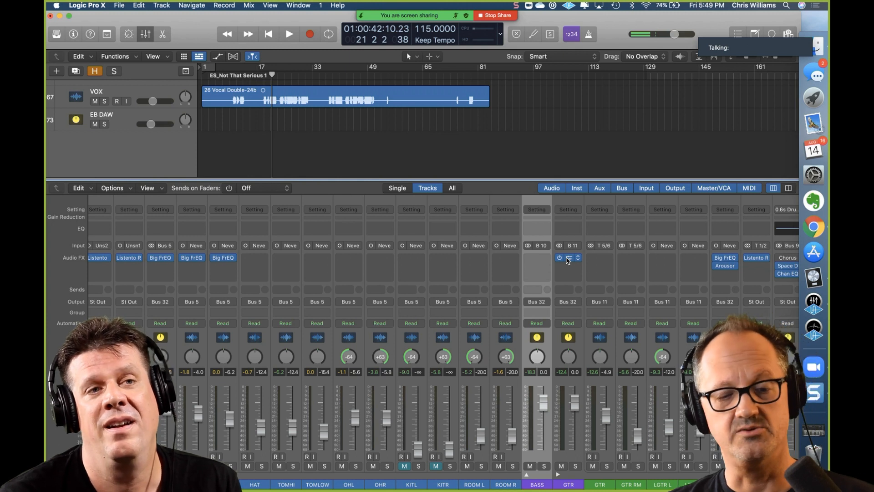
Open the GTR Big FrEQ and set the 3.35 kHz band to a 3.00-octave width and a 60 dB/Oct slope
{"action": "left_click", "coordinate": [568, 258]}
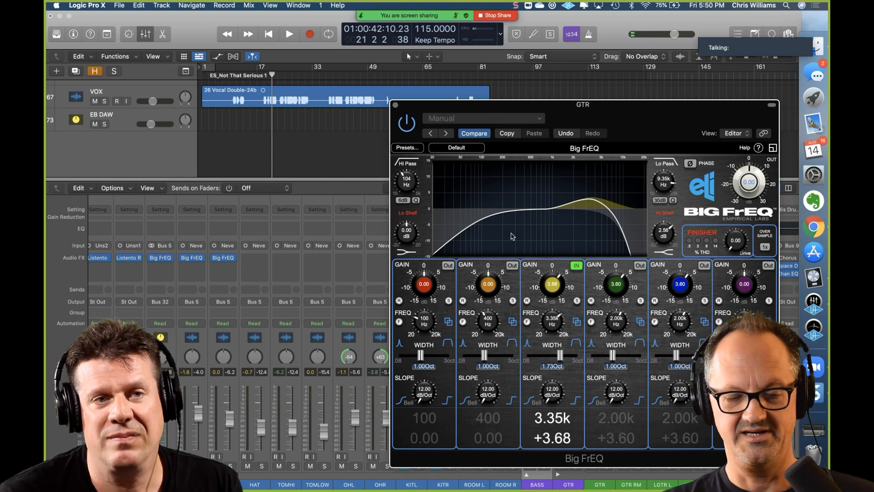
{"action": "left_click_drag", "start_coordinate": [563, 355], "coordinate": [577, 355]}
{"action": "left_click", "coordinate": [576, 297]}
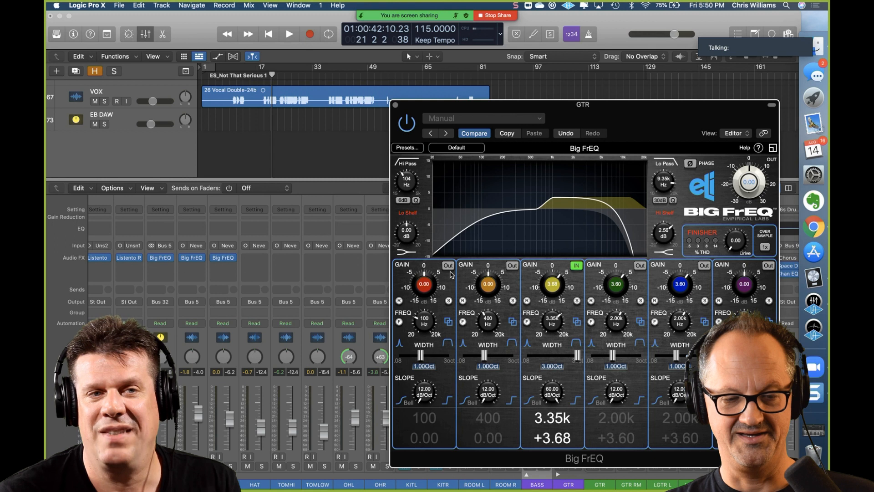
Bypass the GTR equalizer's Hi Pass and Lo Pass filters and narrow the 3.35 kHz band to about 1.5 octaves
{"action": "left_click", "coordinate": [407, 163]}
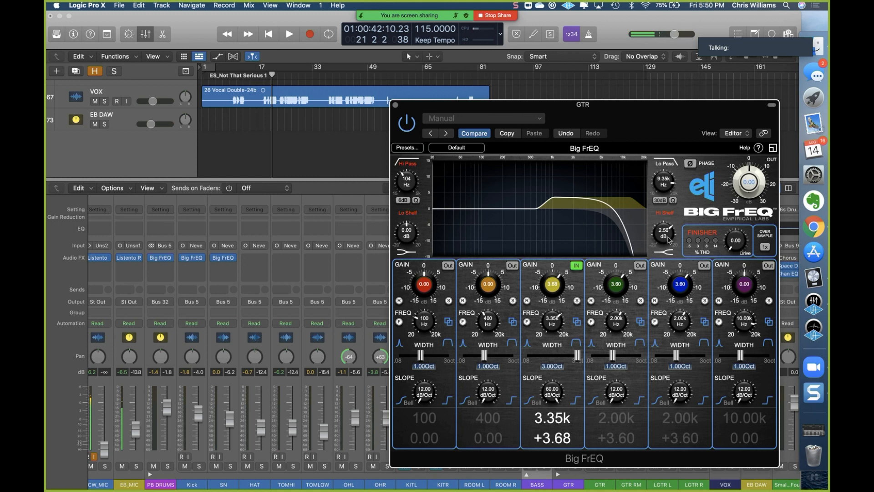
{"action": "left_click", "coordinate": [667, 165]}
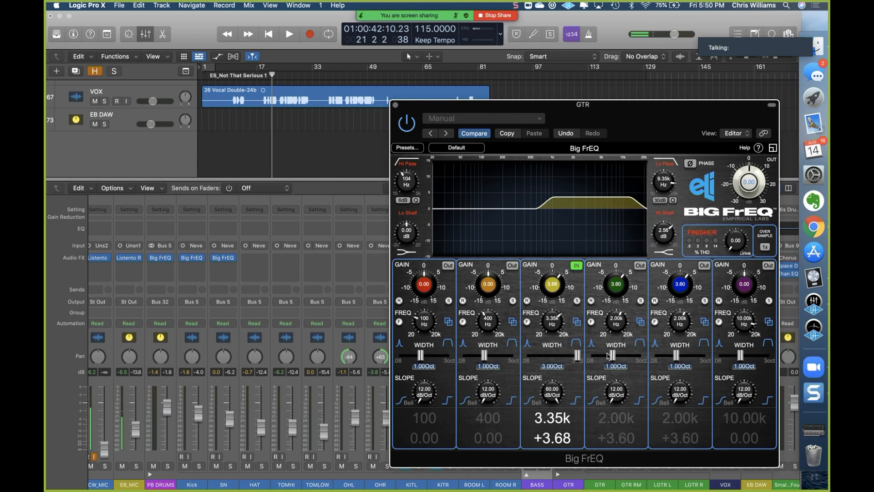
{"action": "left_click_drag", "start_coordinate": [577, 355], "coordinate": [557, 358]}
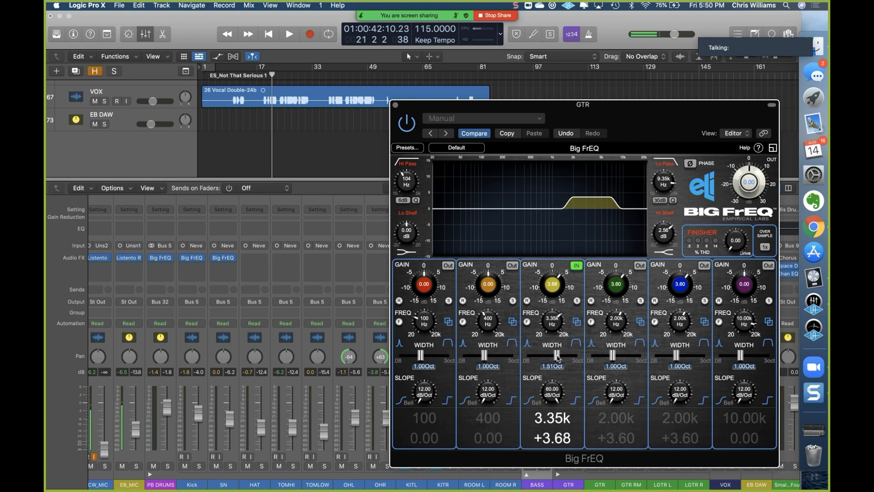
Extend the 3.35 kHz band's gain range to ±30 dB, raise it to +30.00 dB, and bring it down to +11.32 dB
{"action": "left_click", "coordinate": [527, 300]}
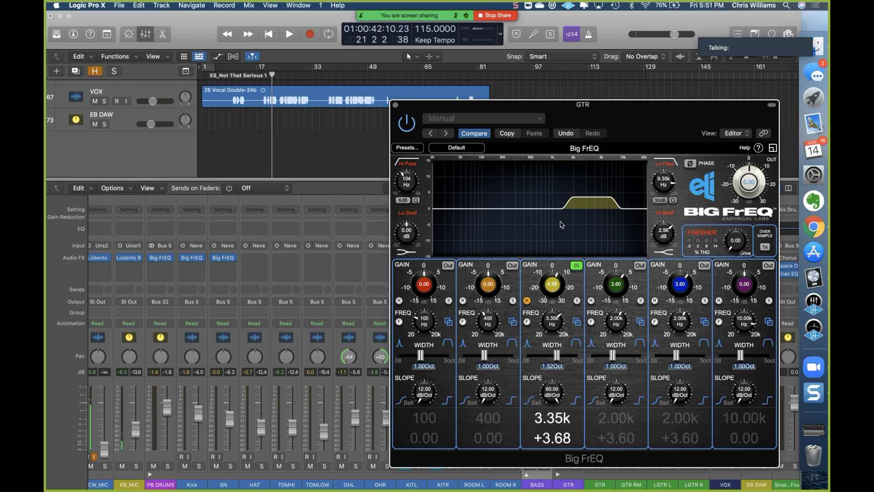
{"action": "scroll", "coordinate": [562, 223], "scroll_direction": "up", "scroll_amount": 10}
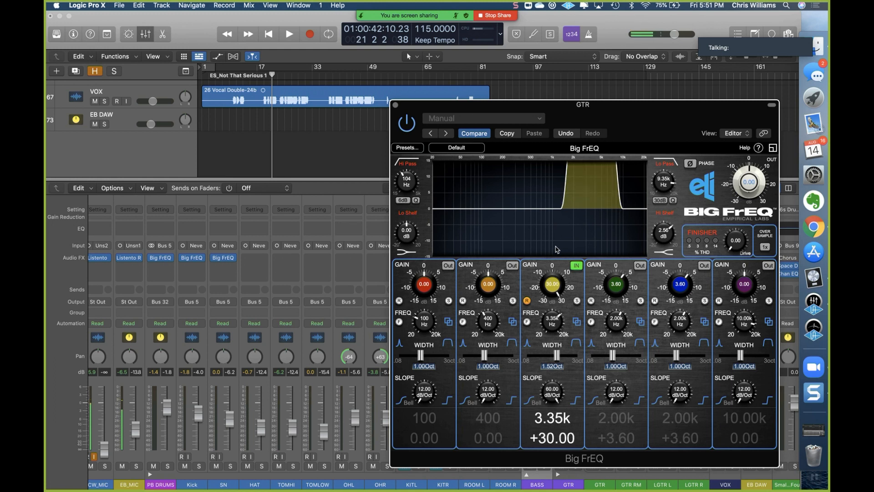
{"action": "left_click_drag", "start_coordinate": [558, 258], "coordinate": [562, 282]}
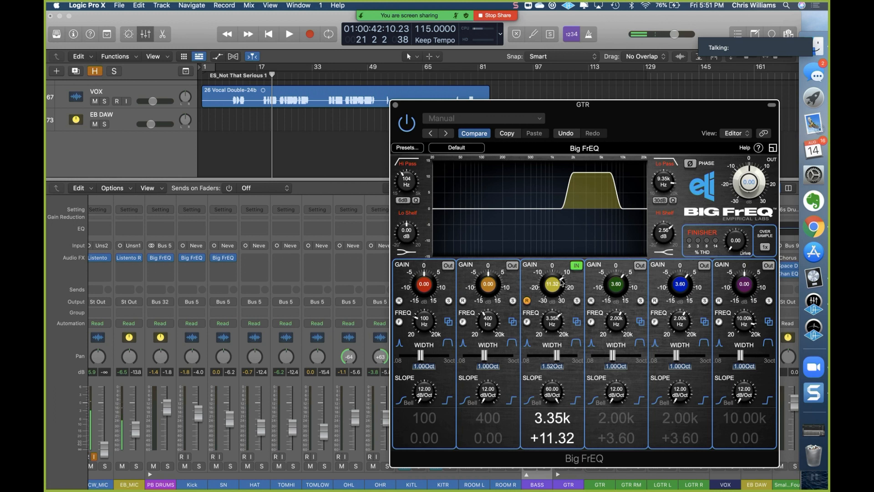